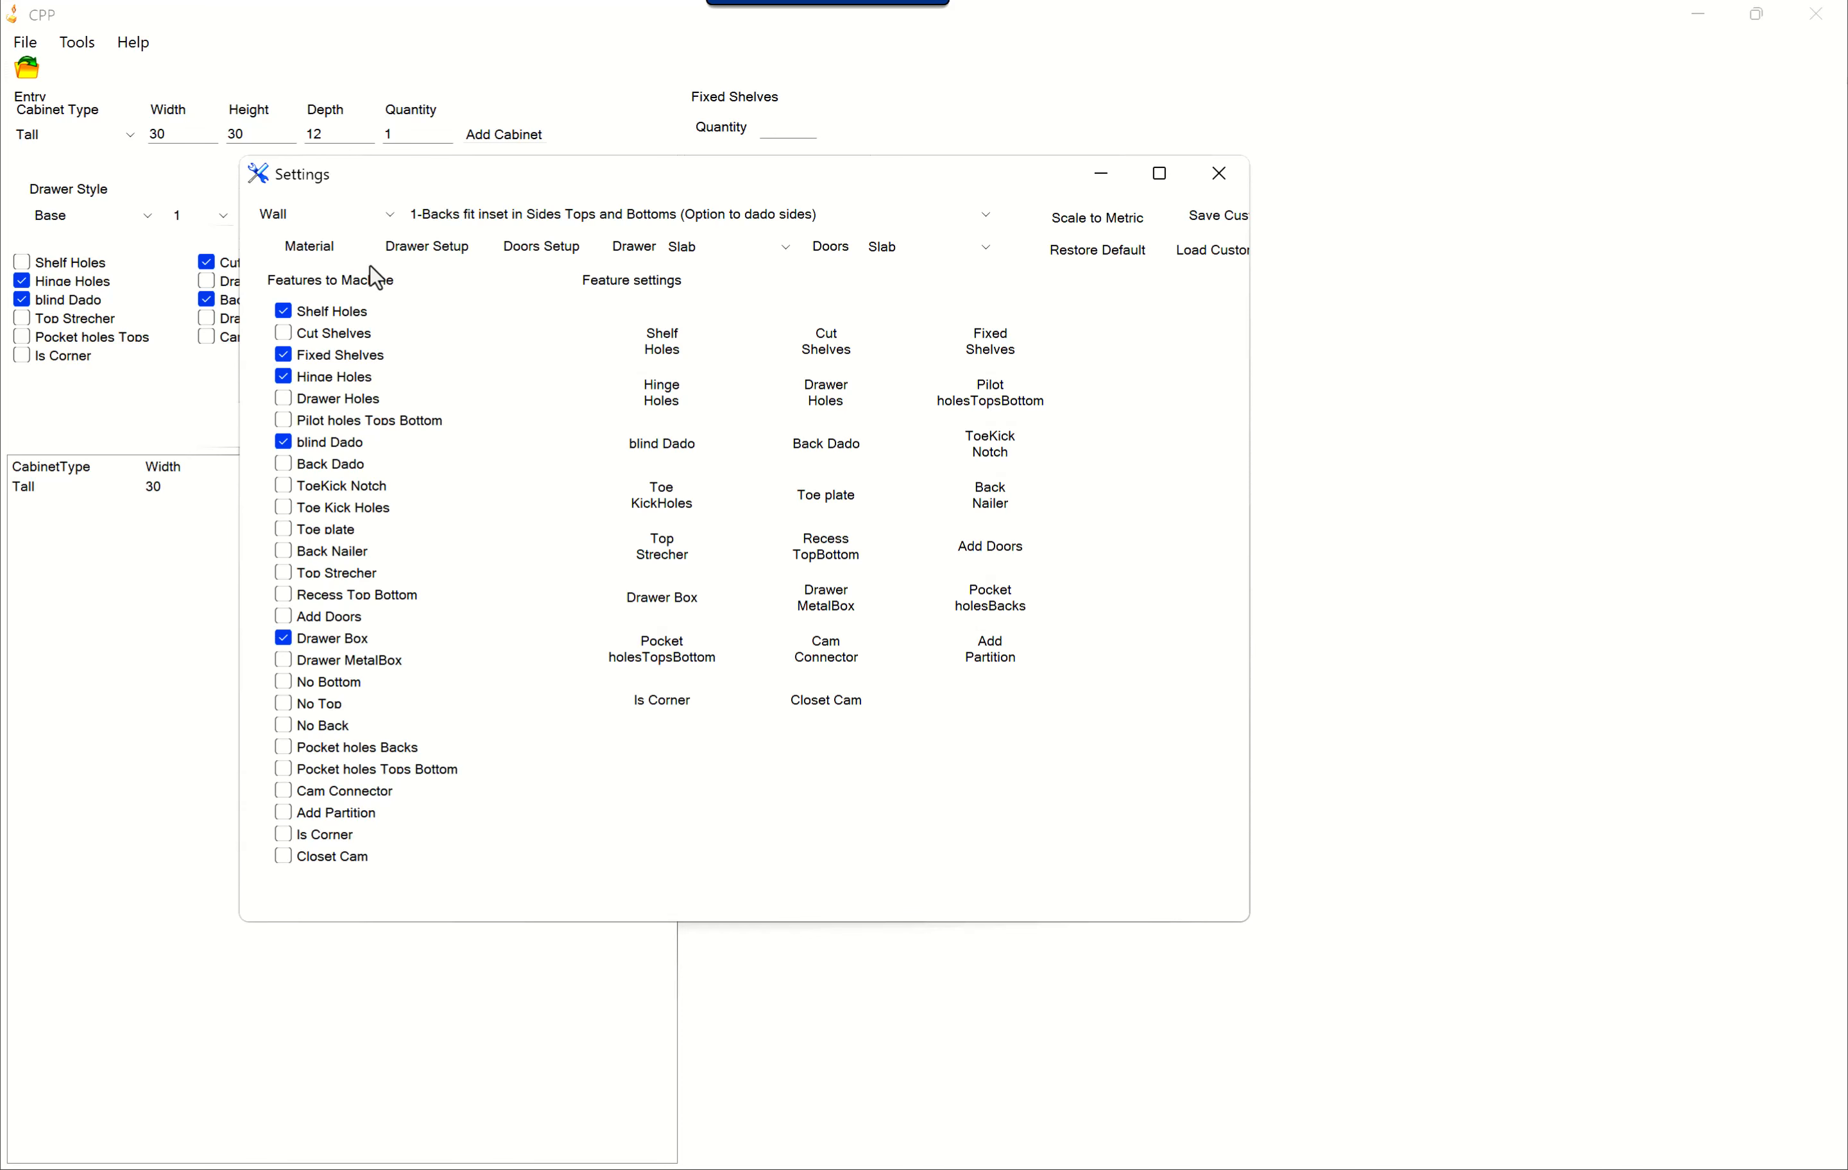
Open the hinge hole feature settings for the Wall cabinet type
click(354, 221)
click(347, 234)
click(668, 404)
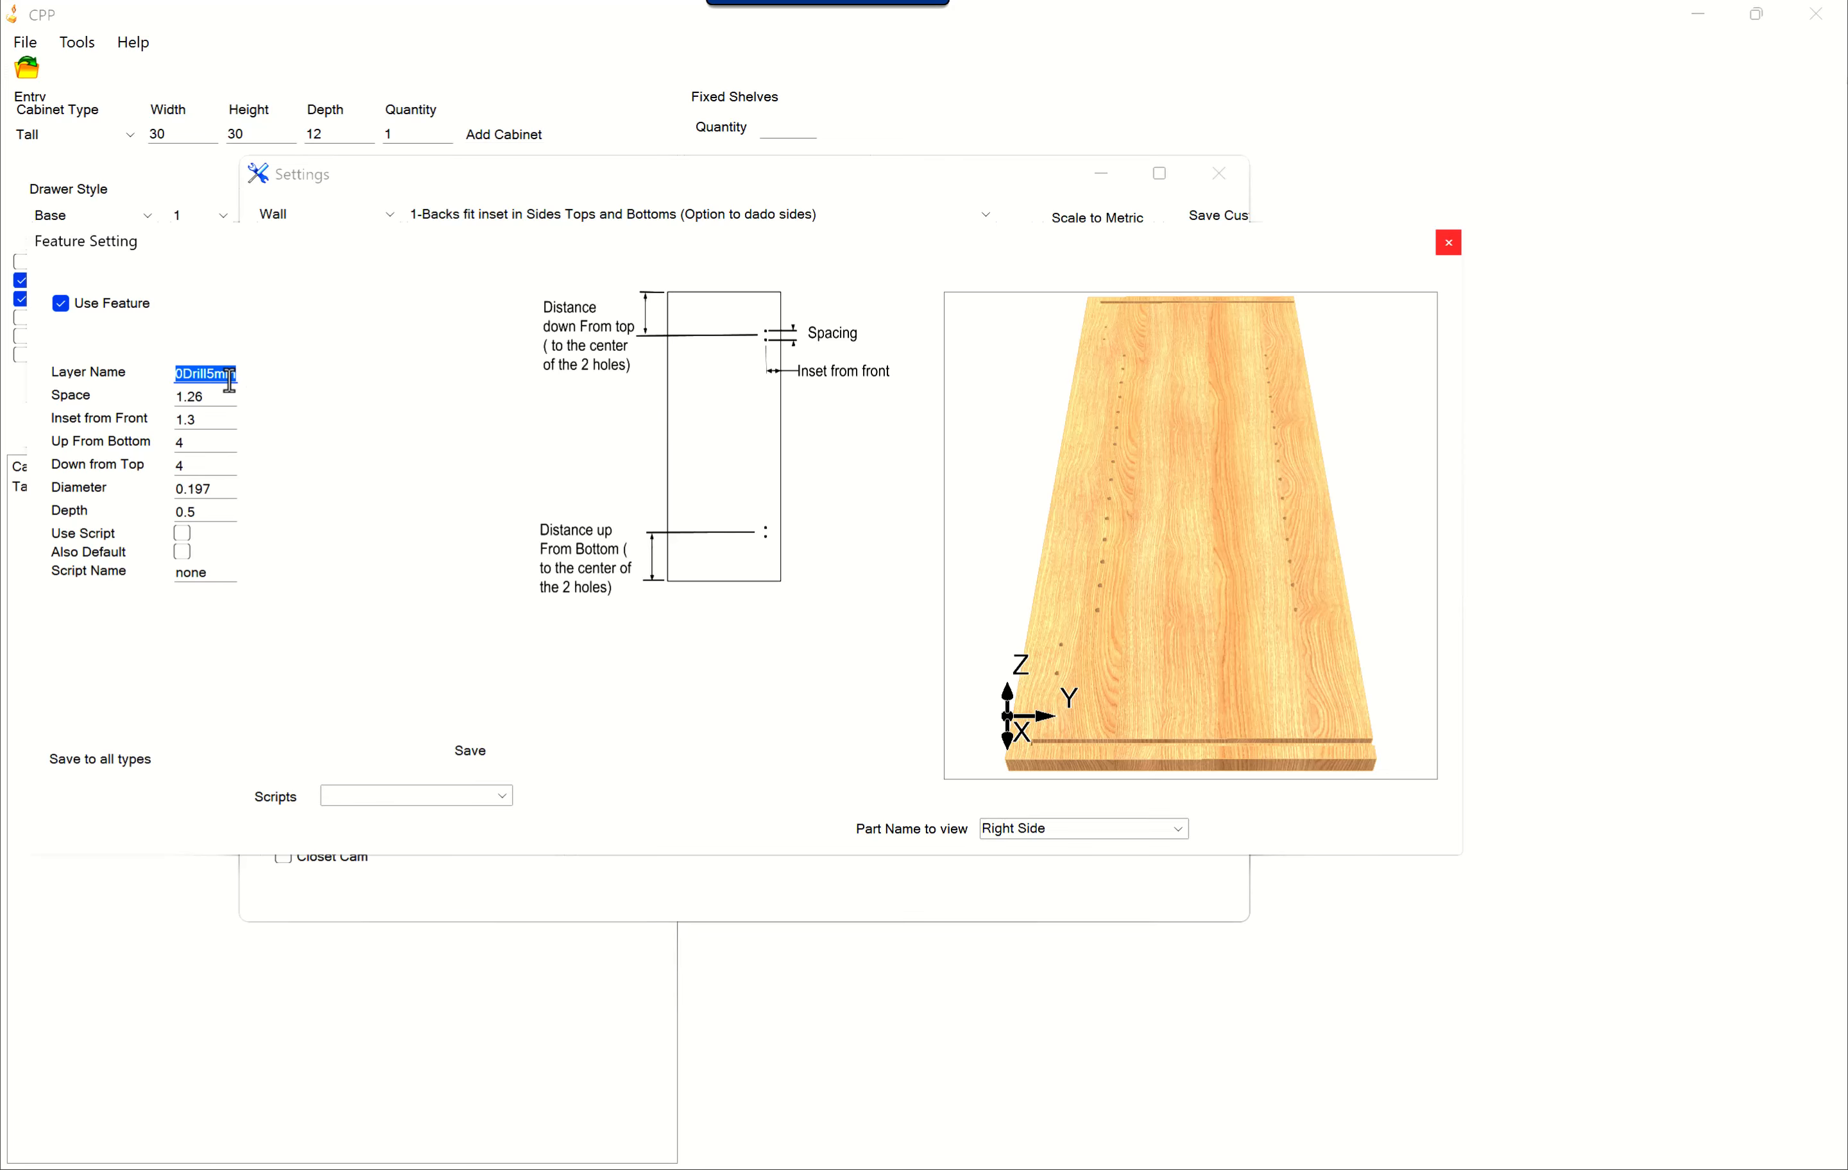
Review the hinge hole layer name, spacing, inset from front, and distances from the cabinet's bottom and top
drag(230, 380, 177, 376)
drag(225, 396, 169, 396)
click(189, 420)
drag(190, 420, 173, 421)
key(Tab)
key(Tab)
Examine the hinge holes on the right side panel in the 3D preview from several angles
scroll(1056, 661, up, 4)
scroll(1080, 675, up, 2)
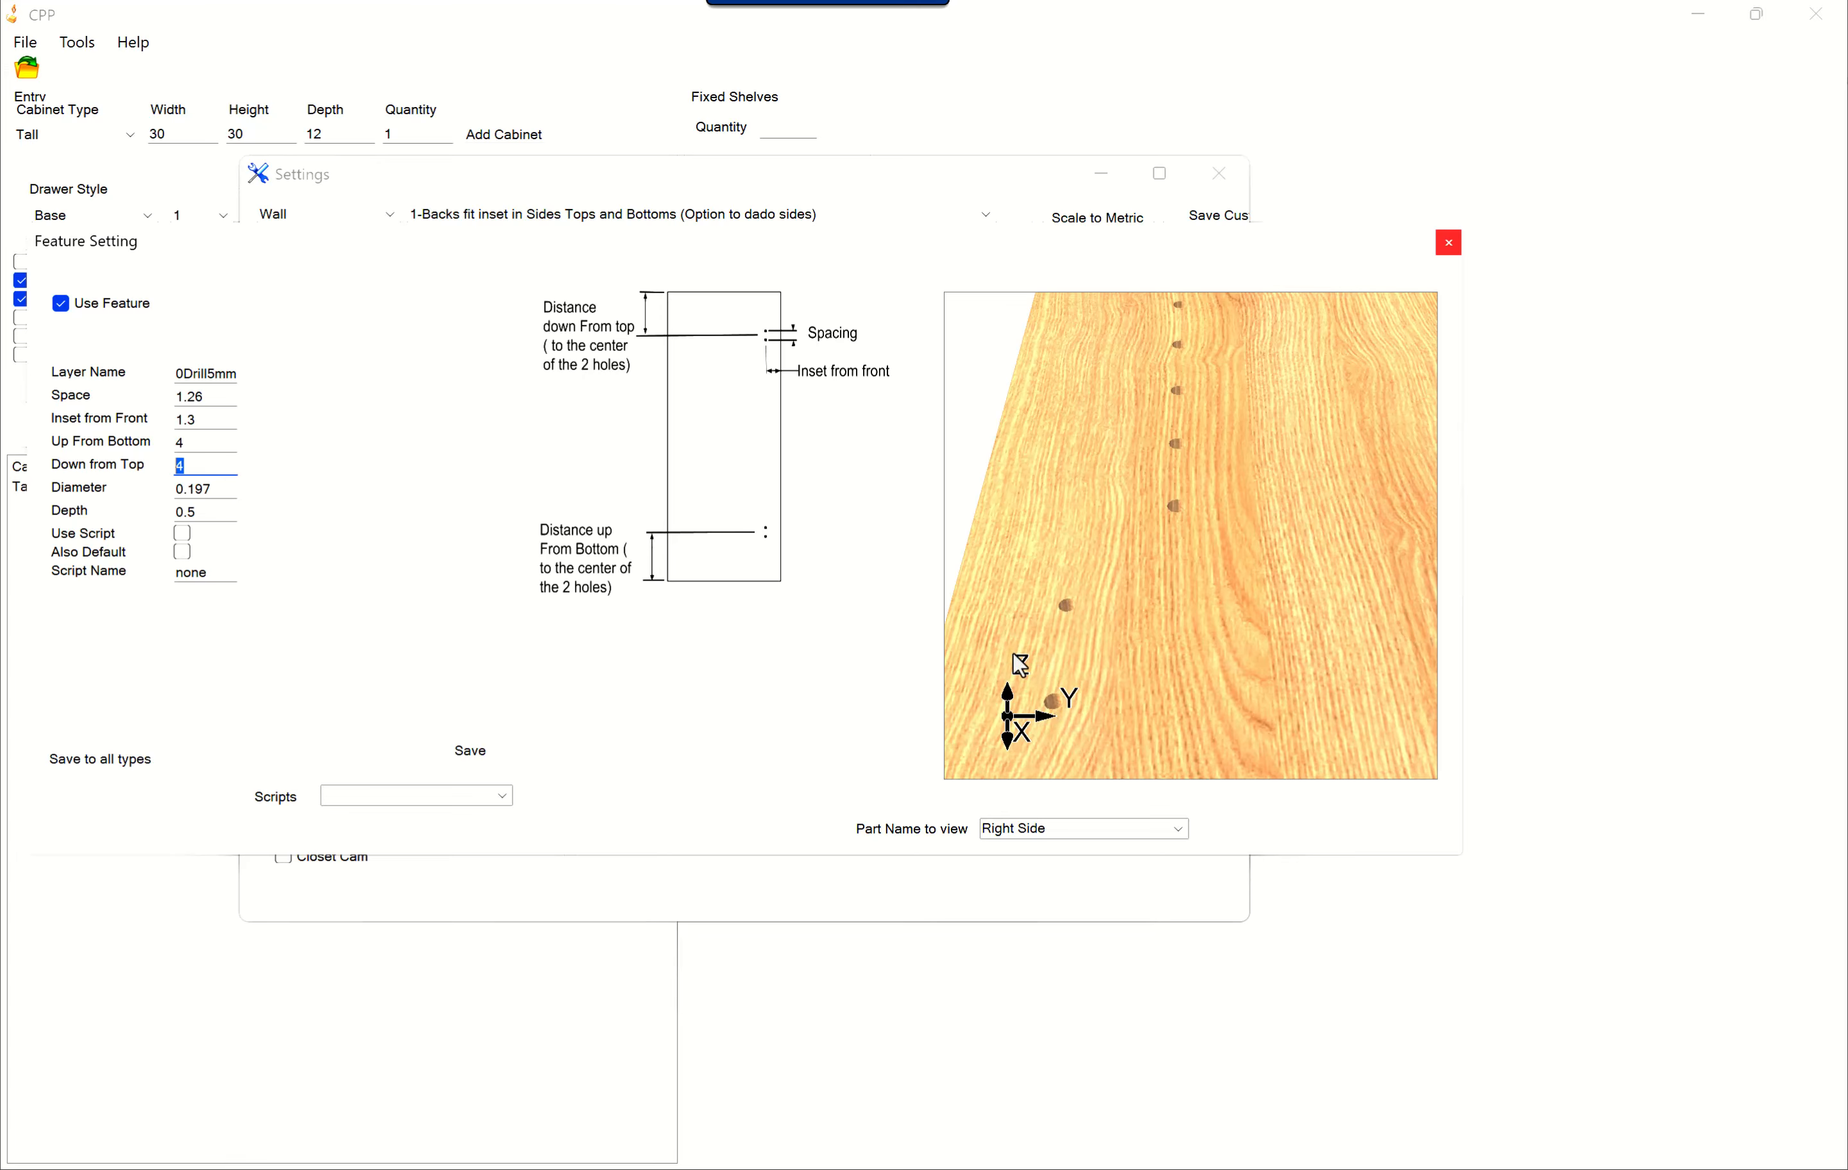
scroll(1144, 582, down, 4)
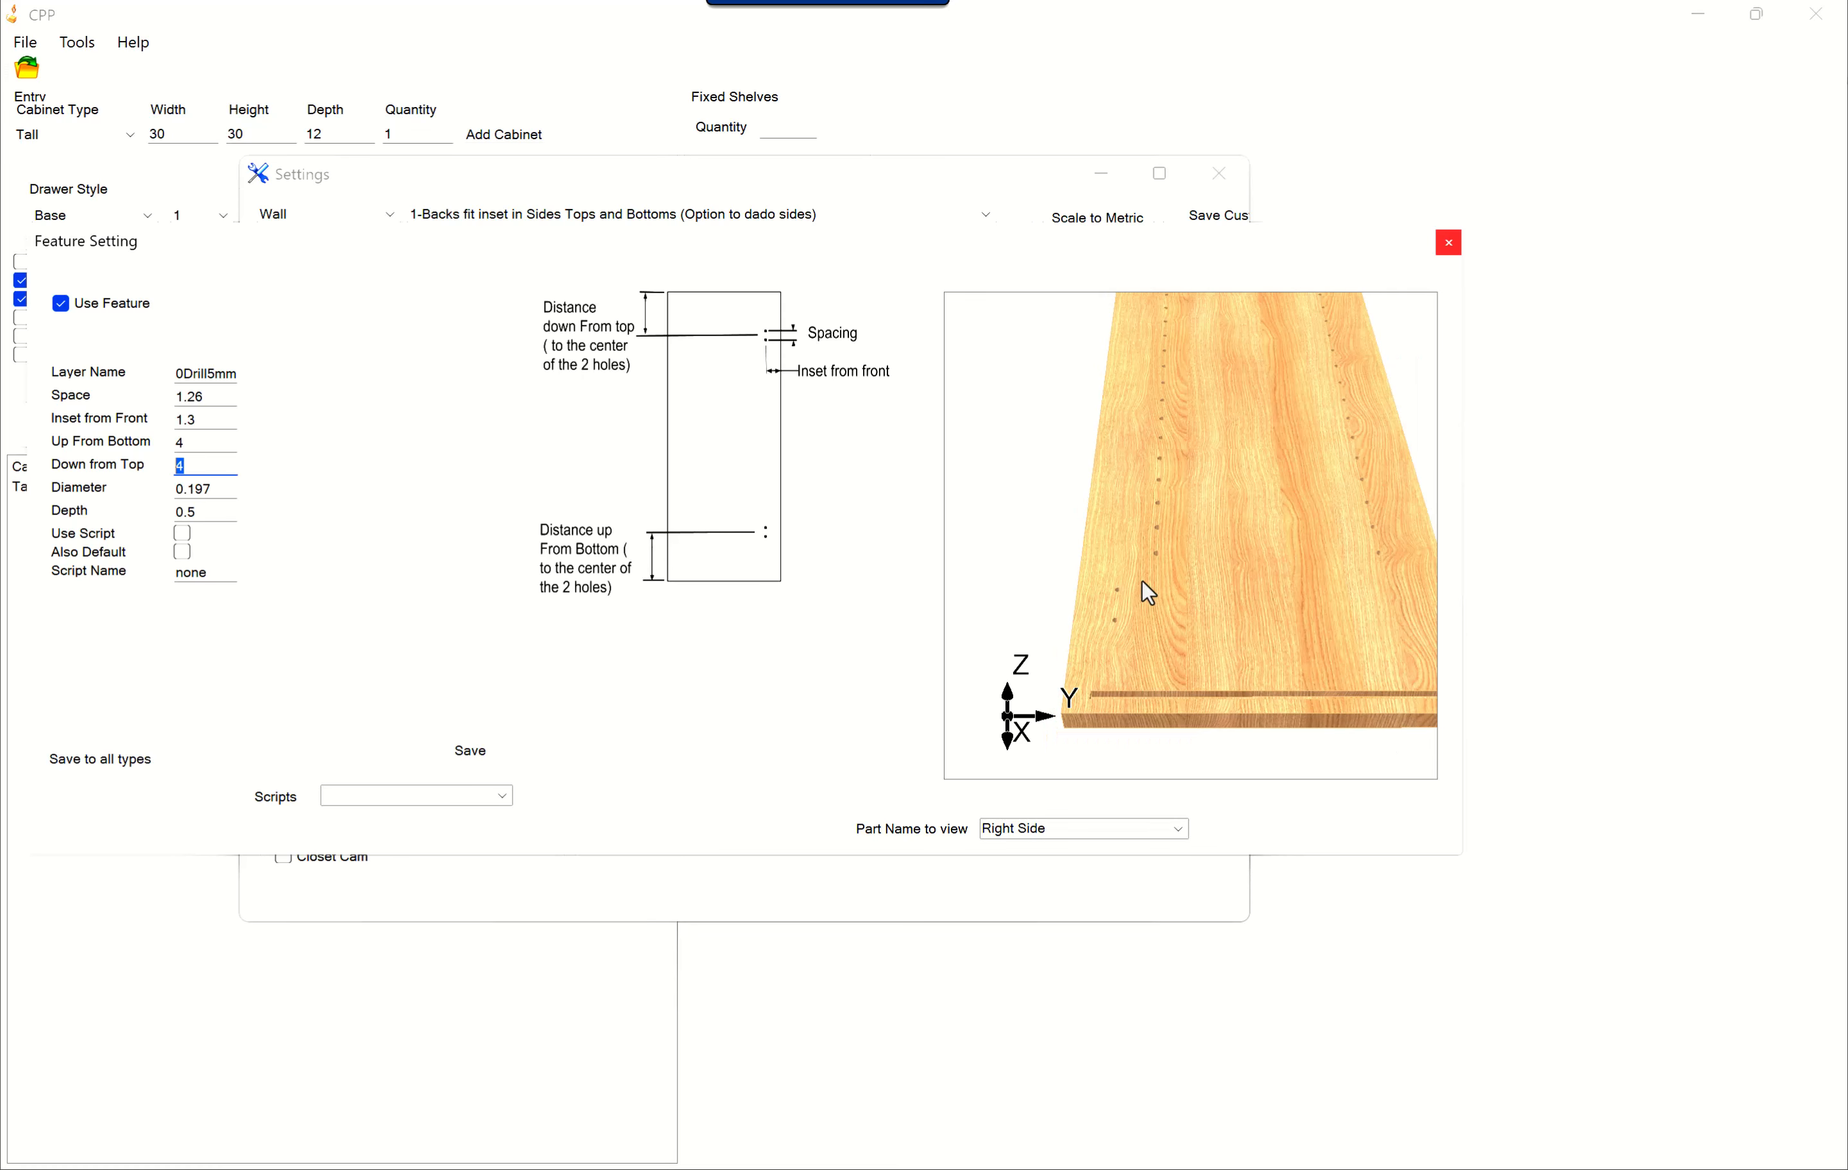
scroll(1154, 566, down, 3)
middle_drag(1152, 564, 1210, 601)
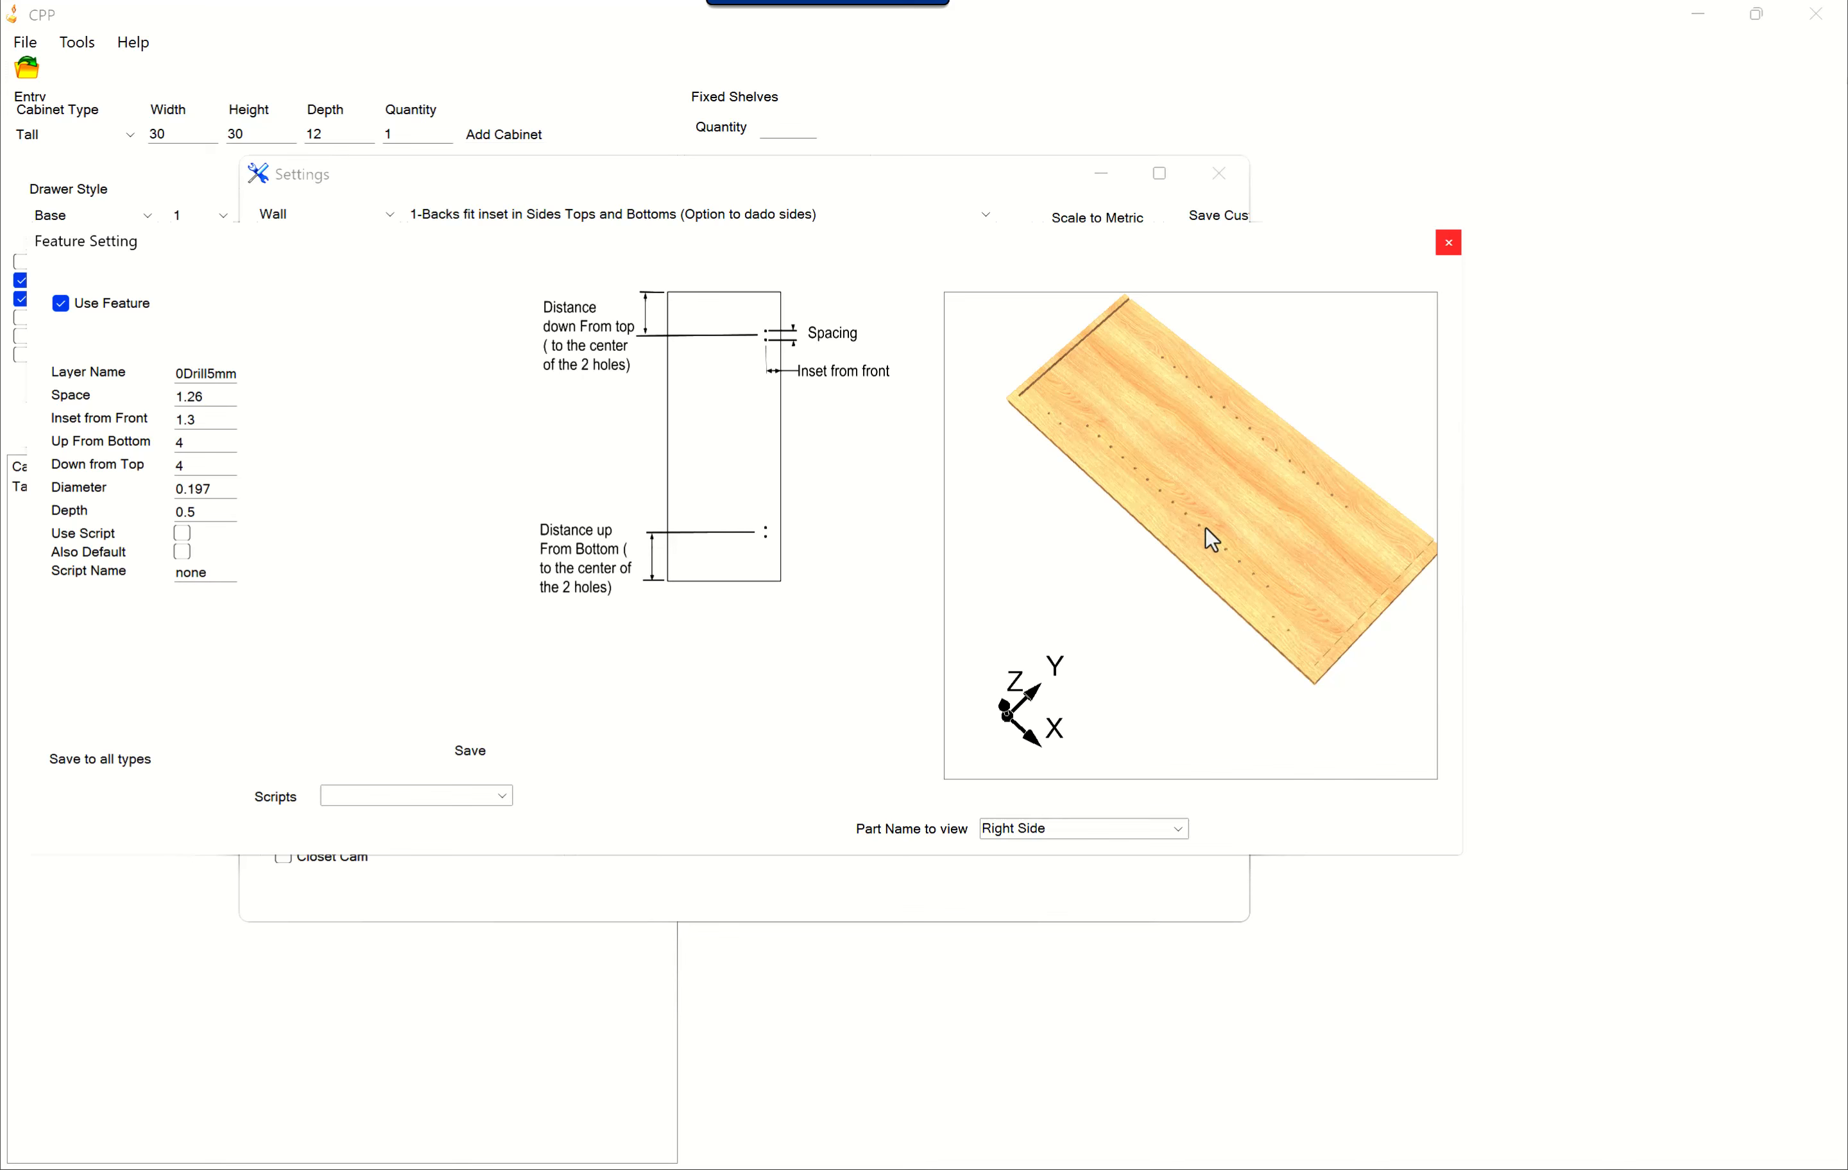
scroll(1185, 517, up, 3)
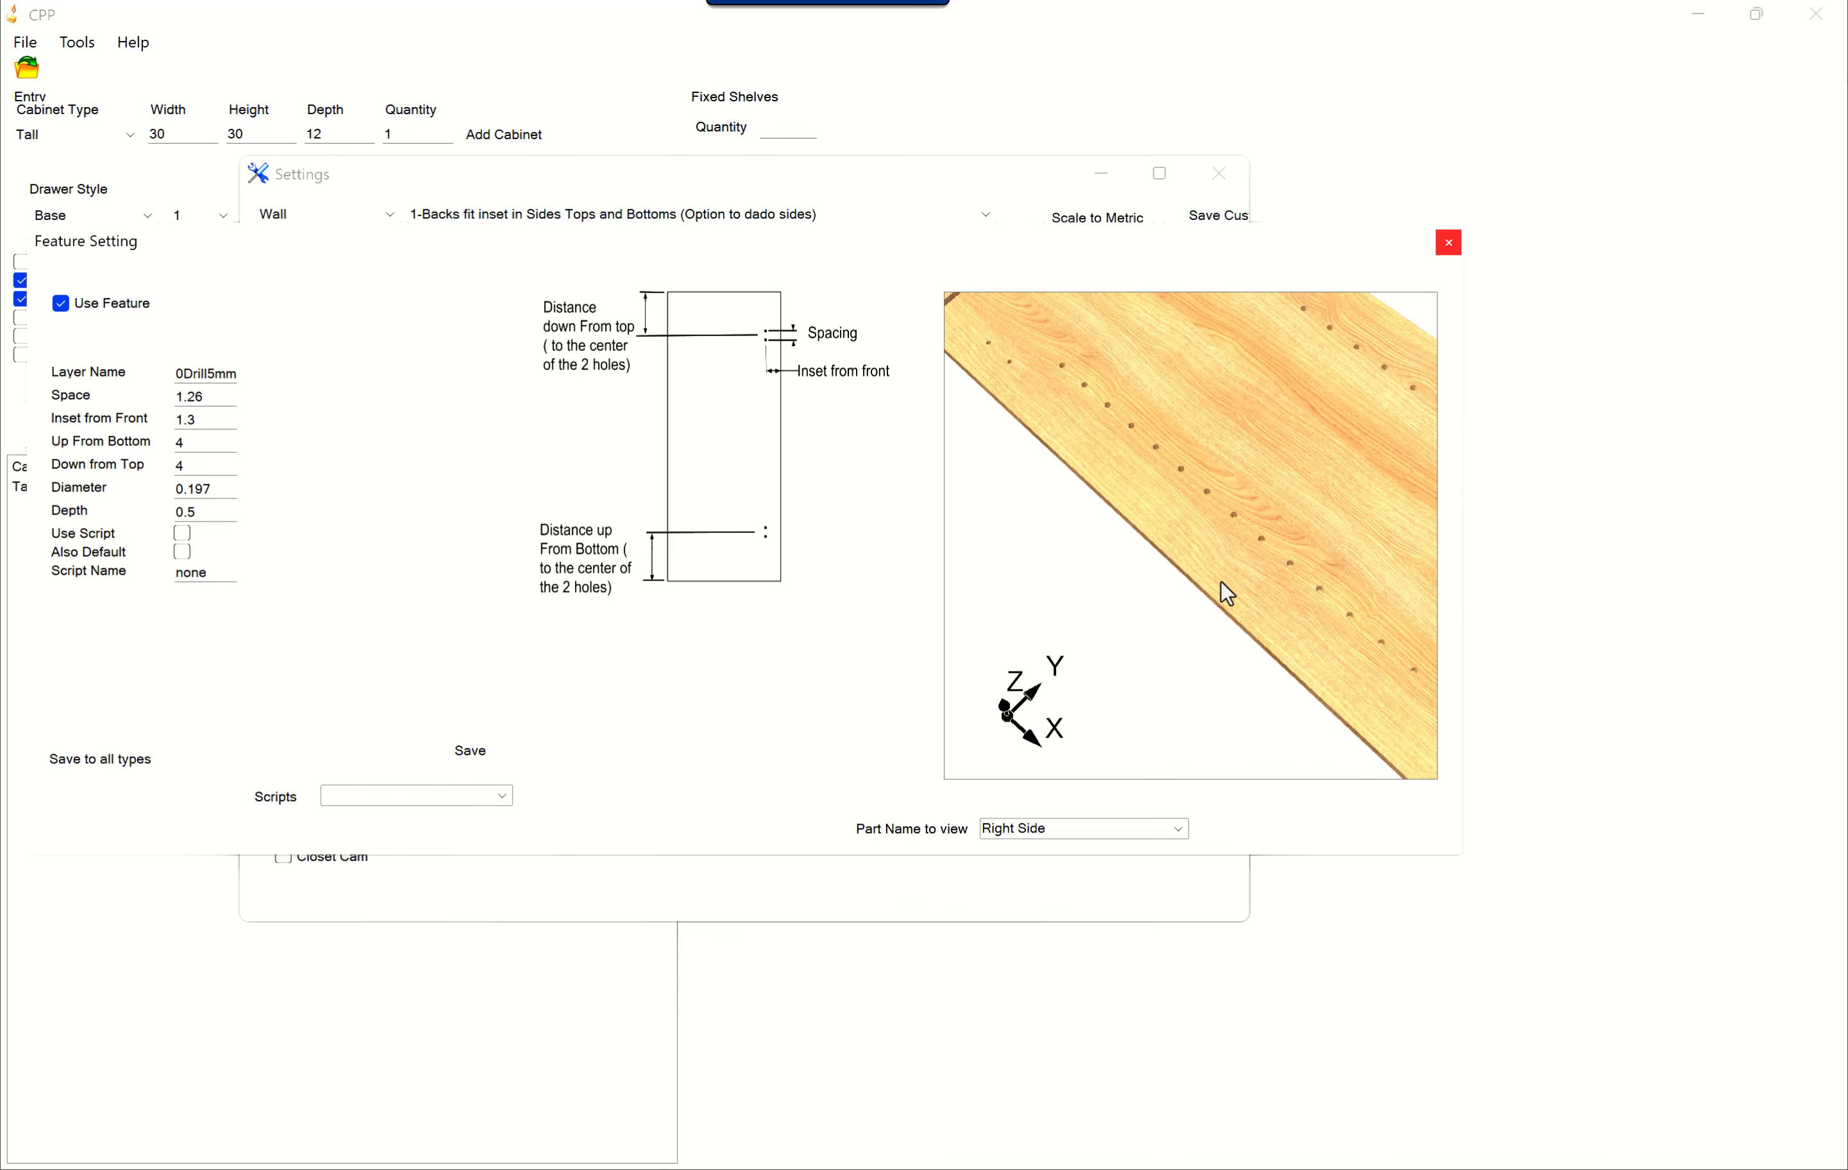
scroll(1223, 573, down, 3)
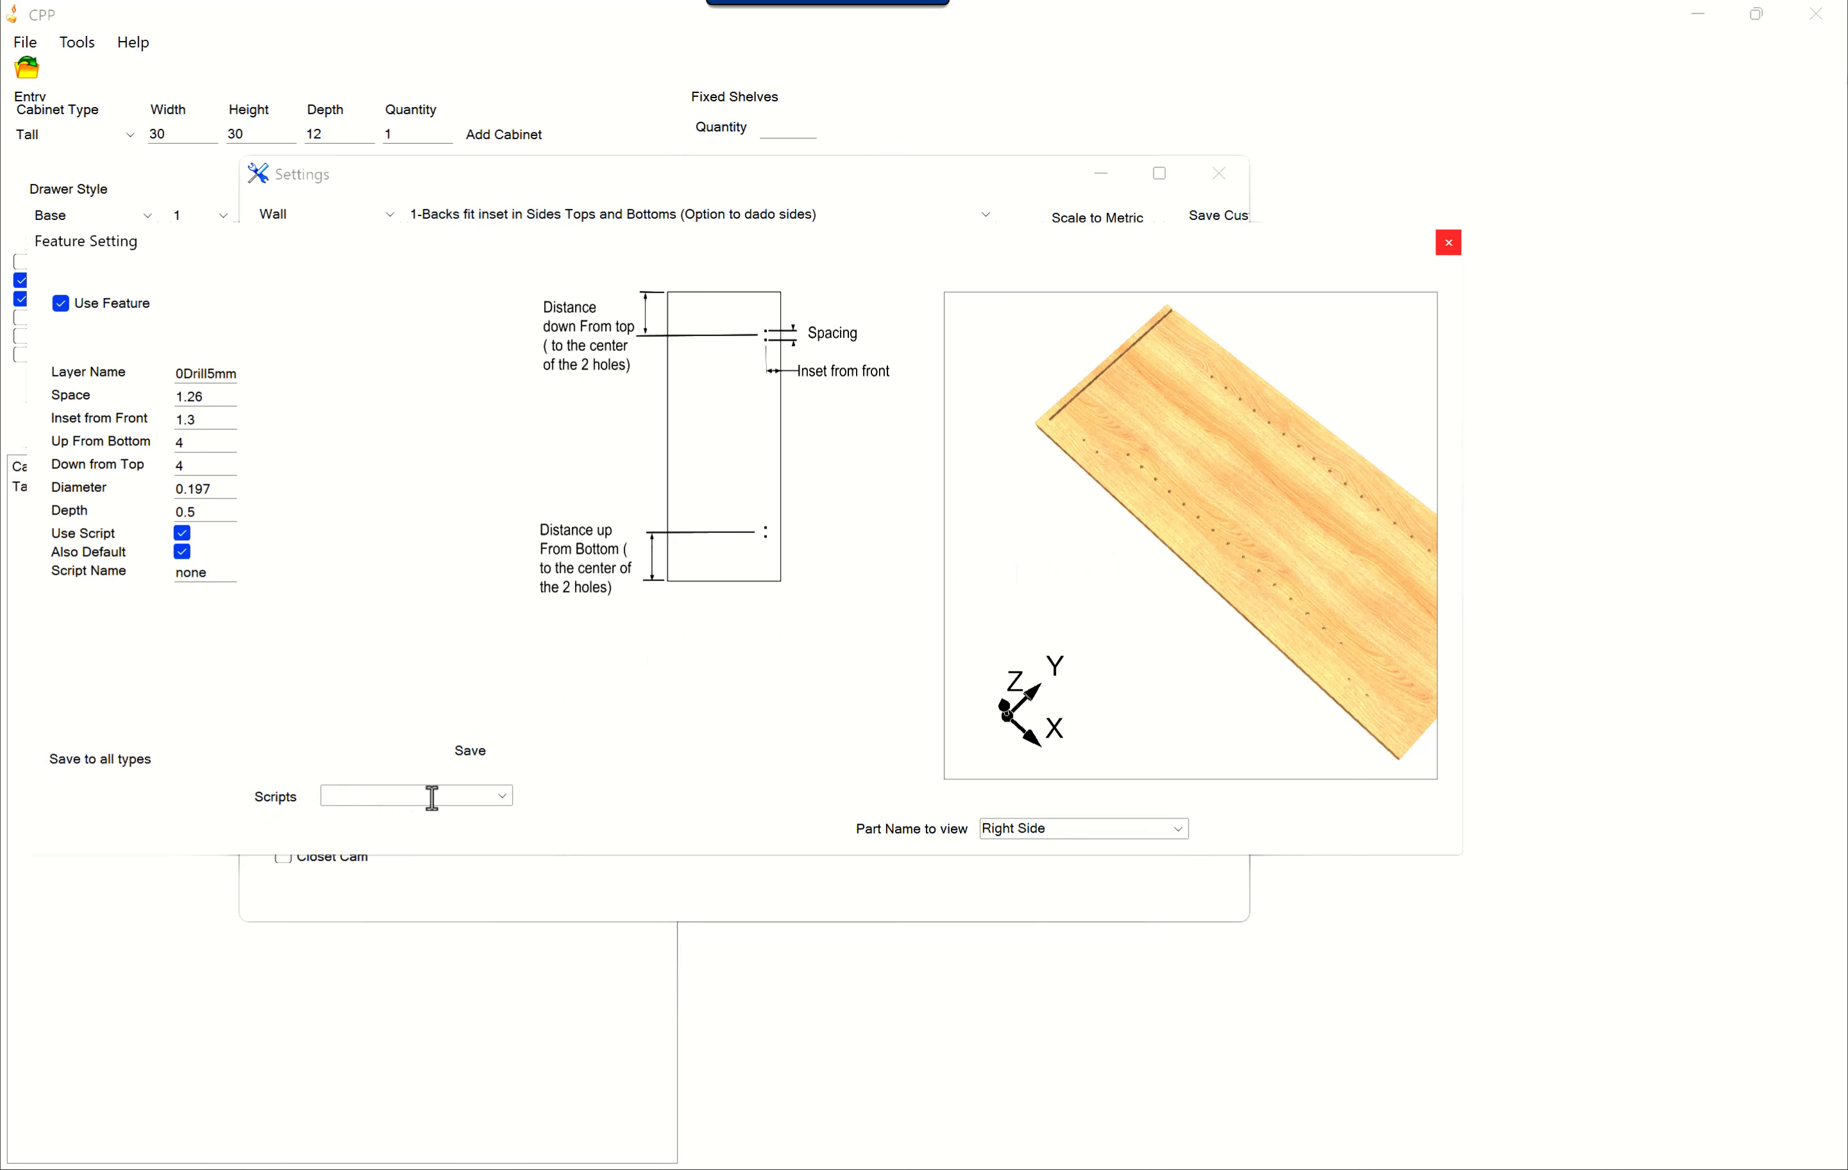
Assign the CenterHingeHoles script to the hinge holes and save the feature settings
click(500, 798)
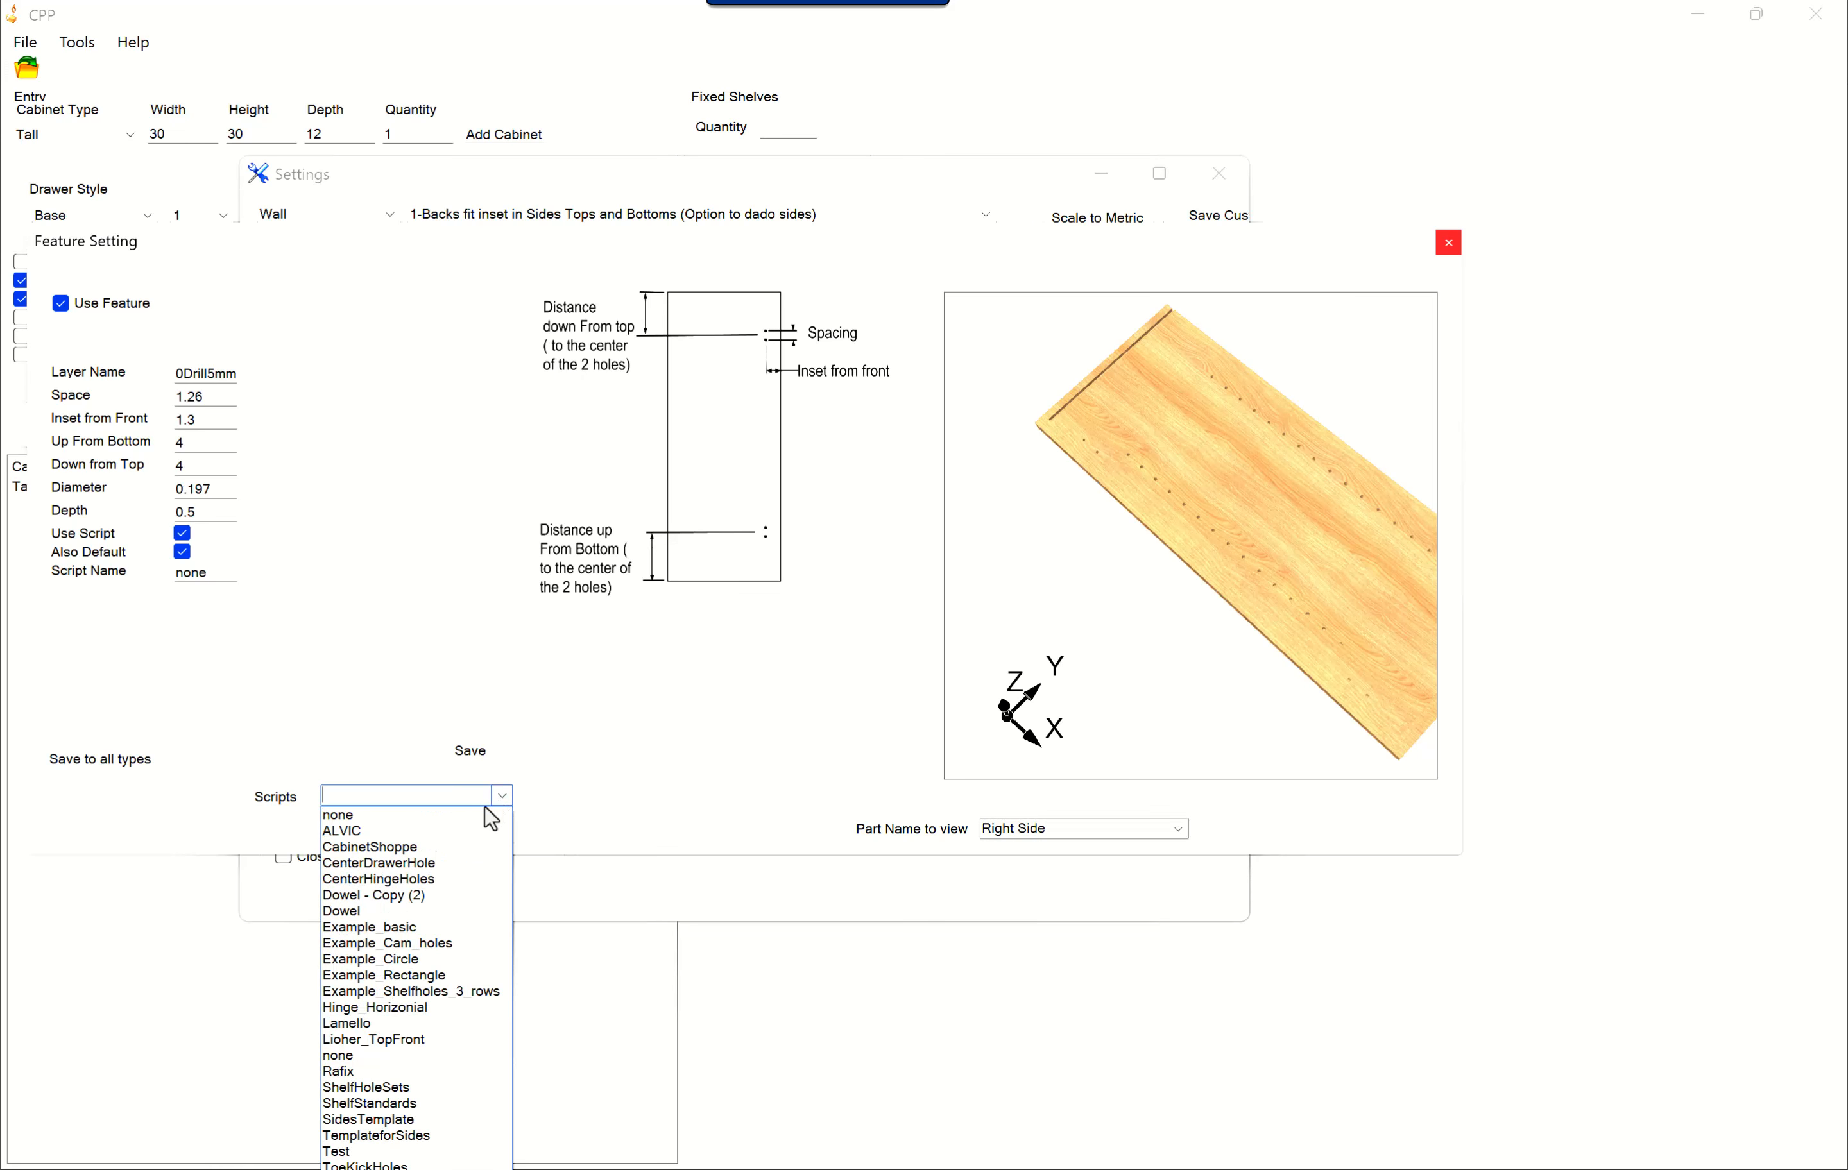
click(432, 883)
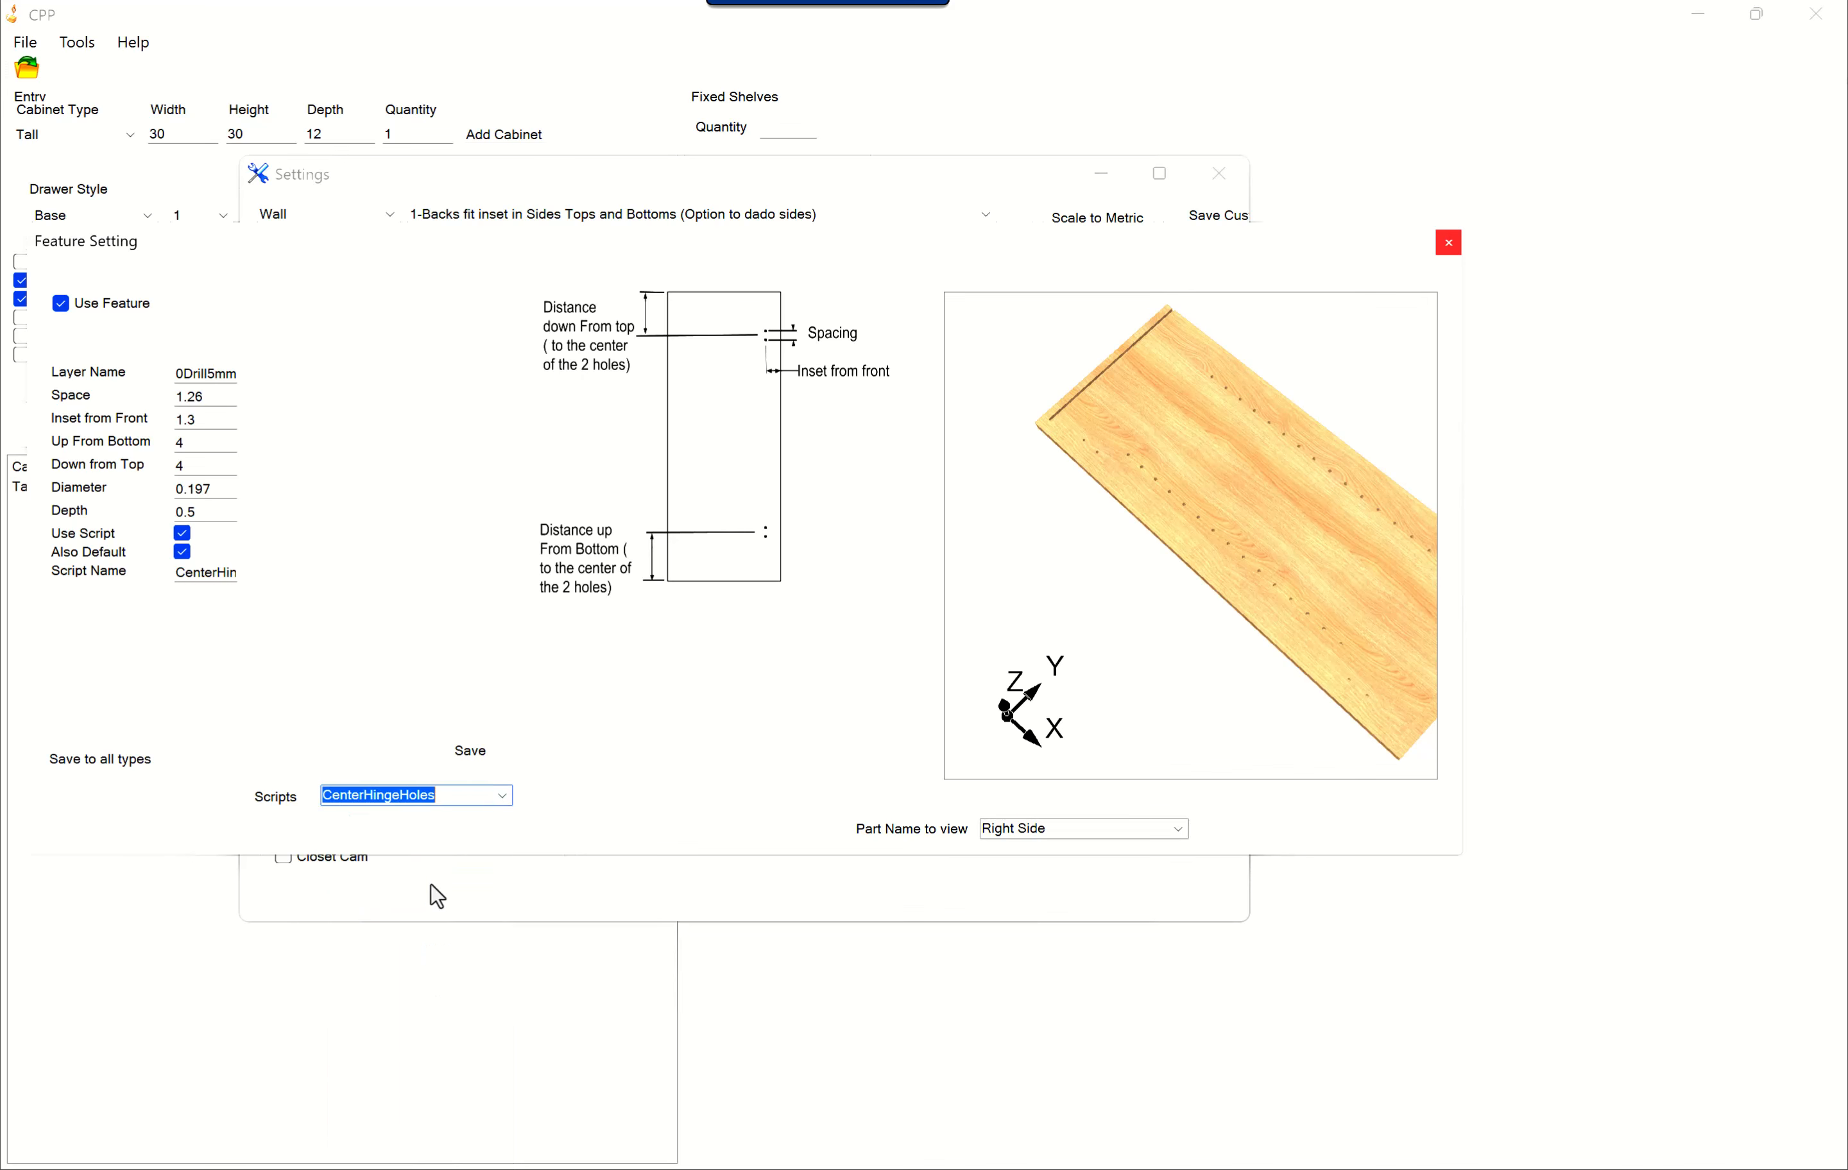
click(483, 750)
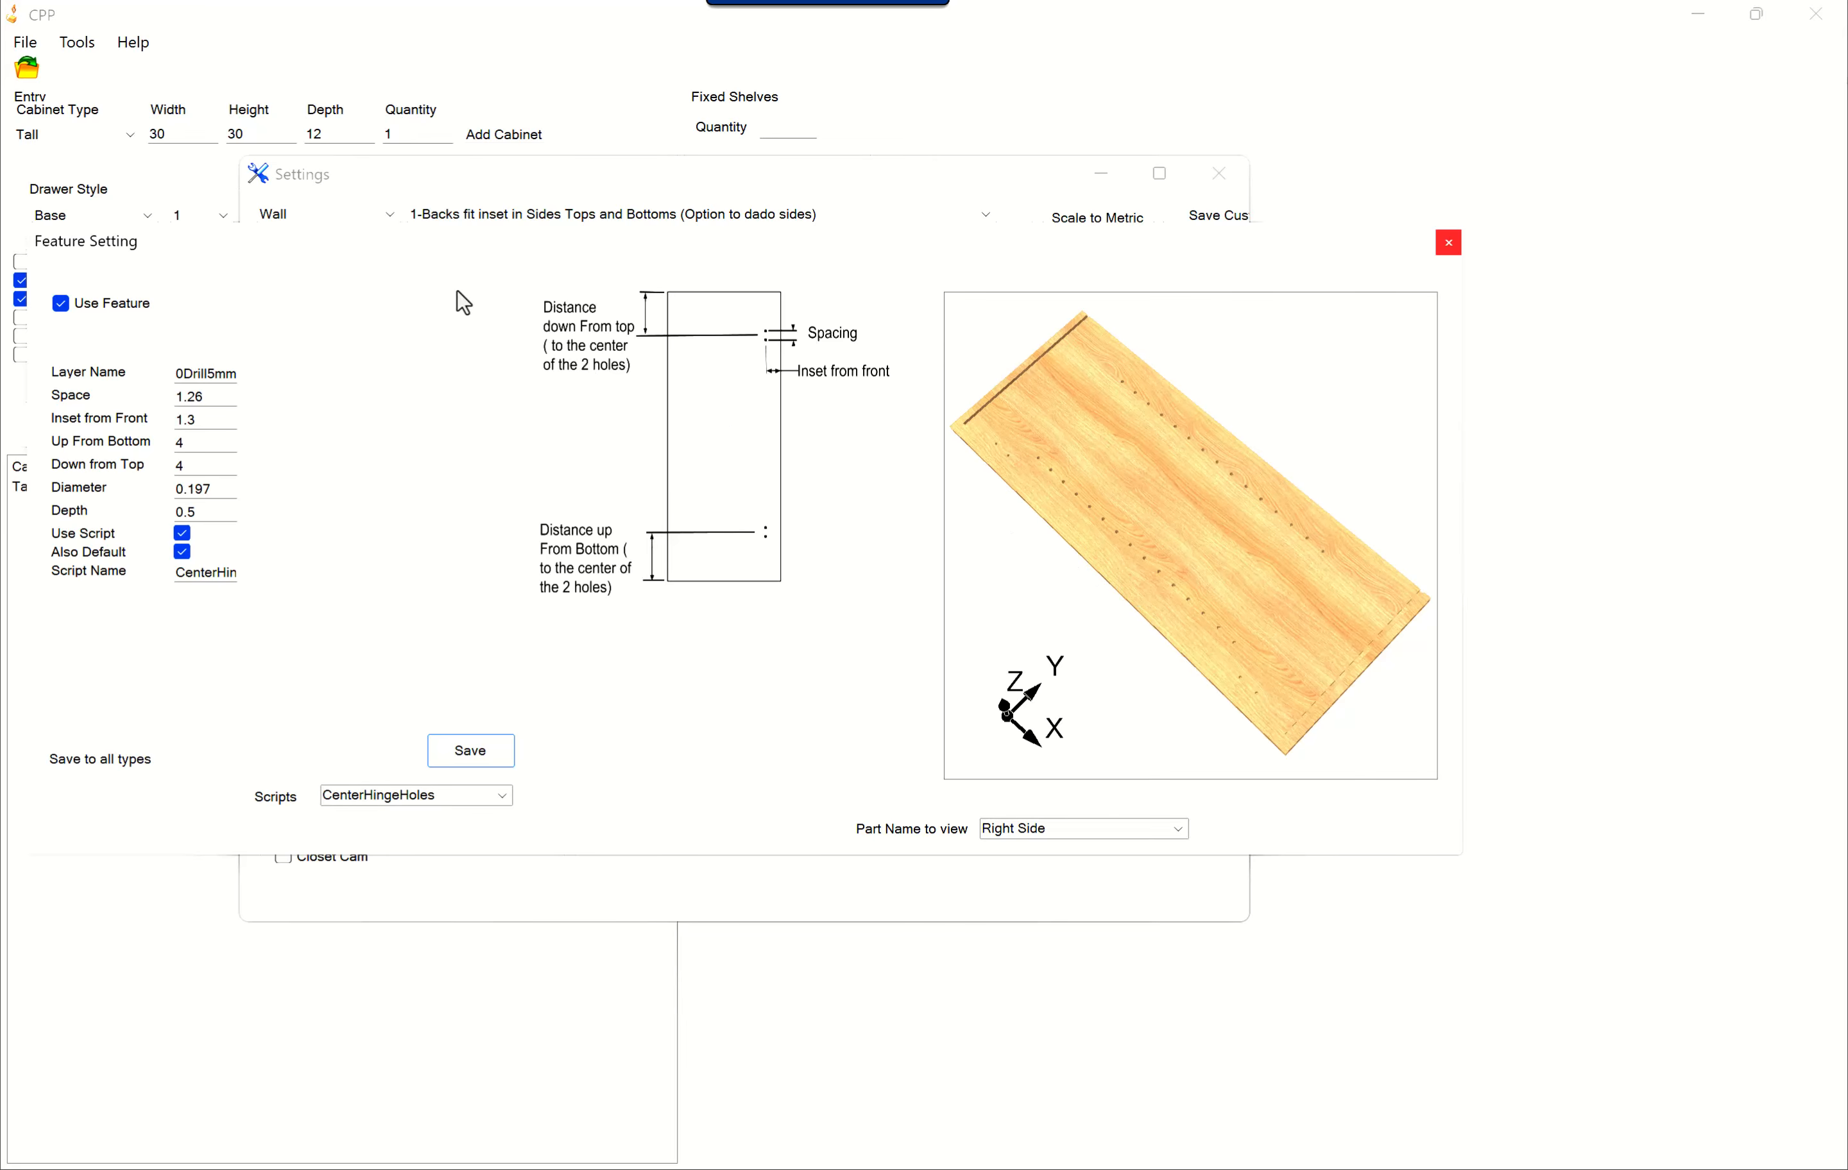
Set the cabinet height to 42 and save the hinge hole feature again to check the holes in the regenerated side panel
double_click(230, 135)
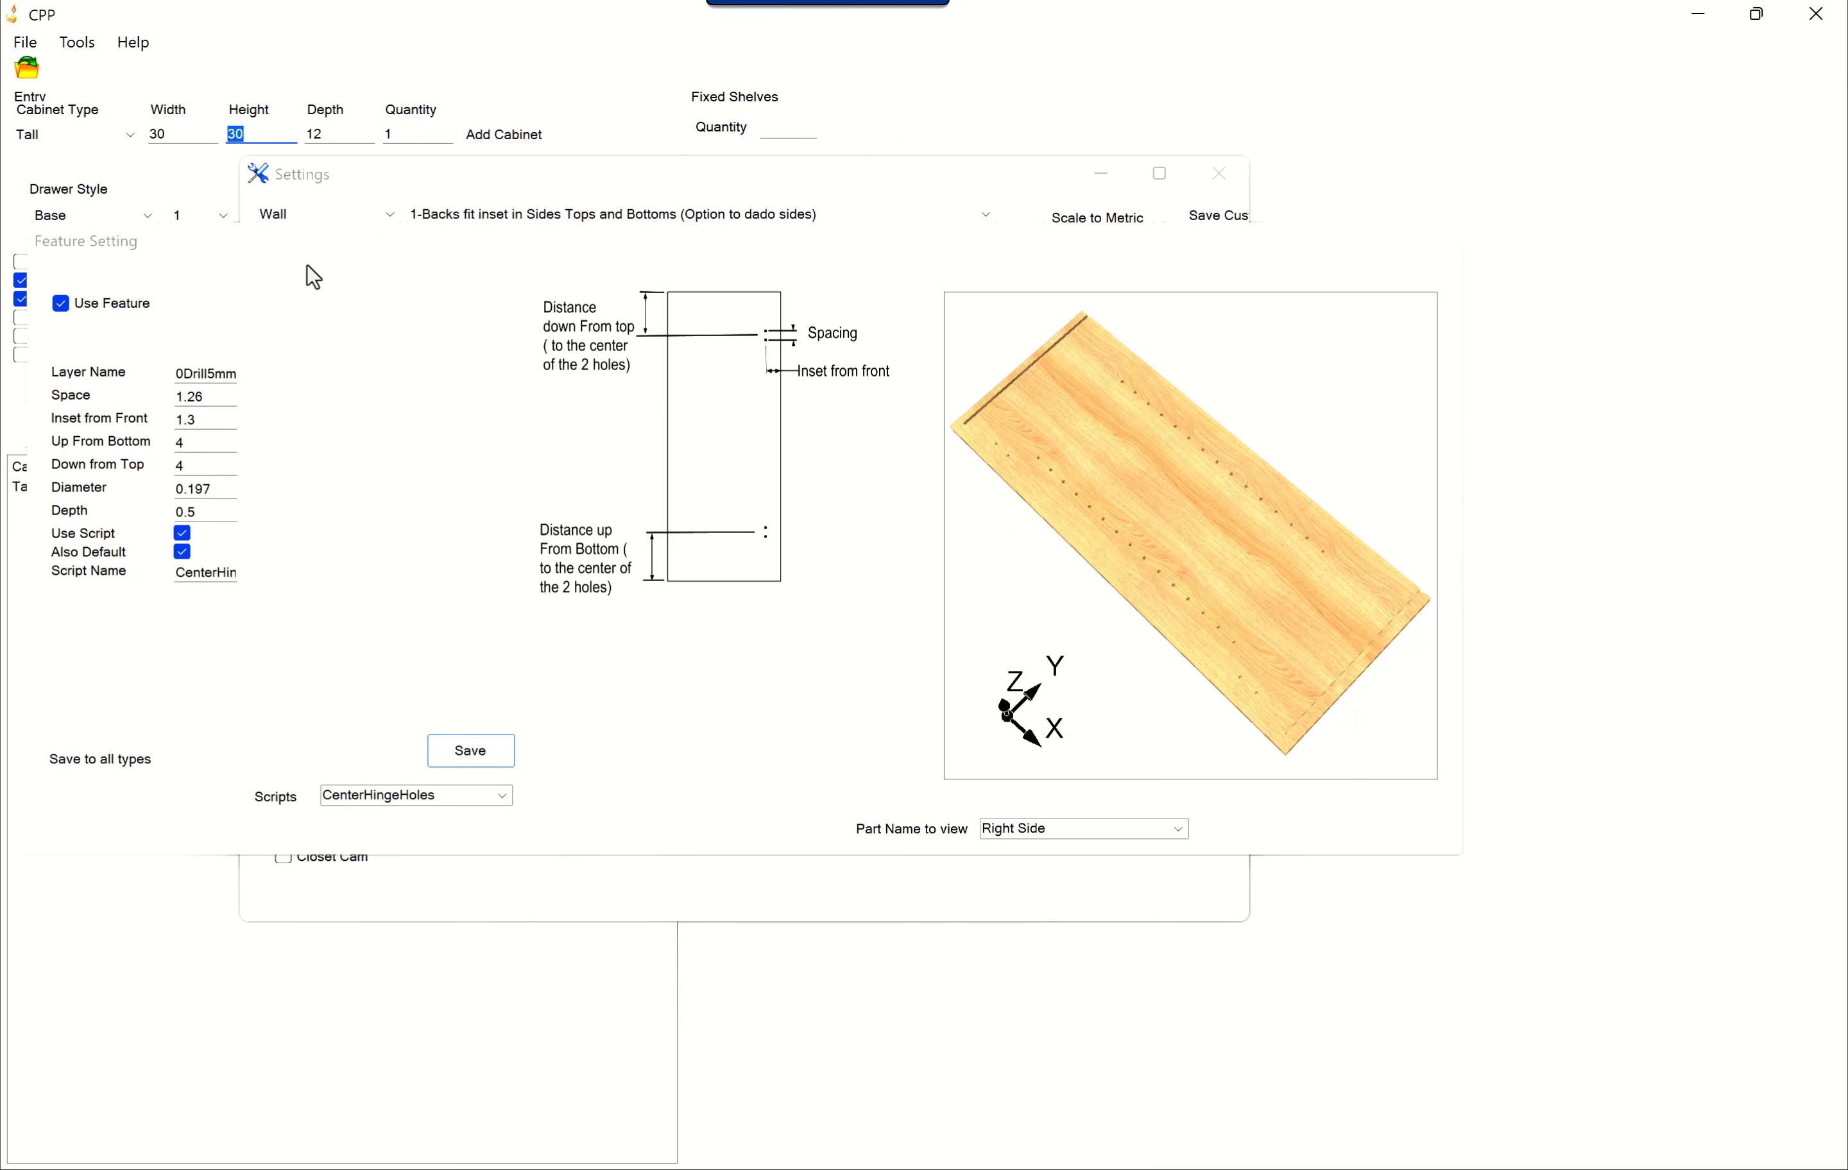
text(42)
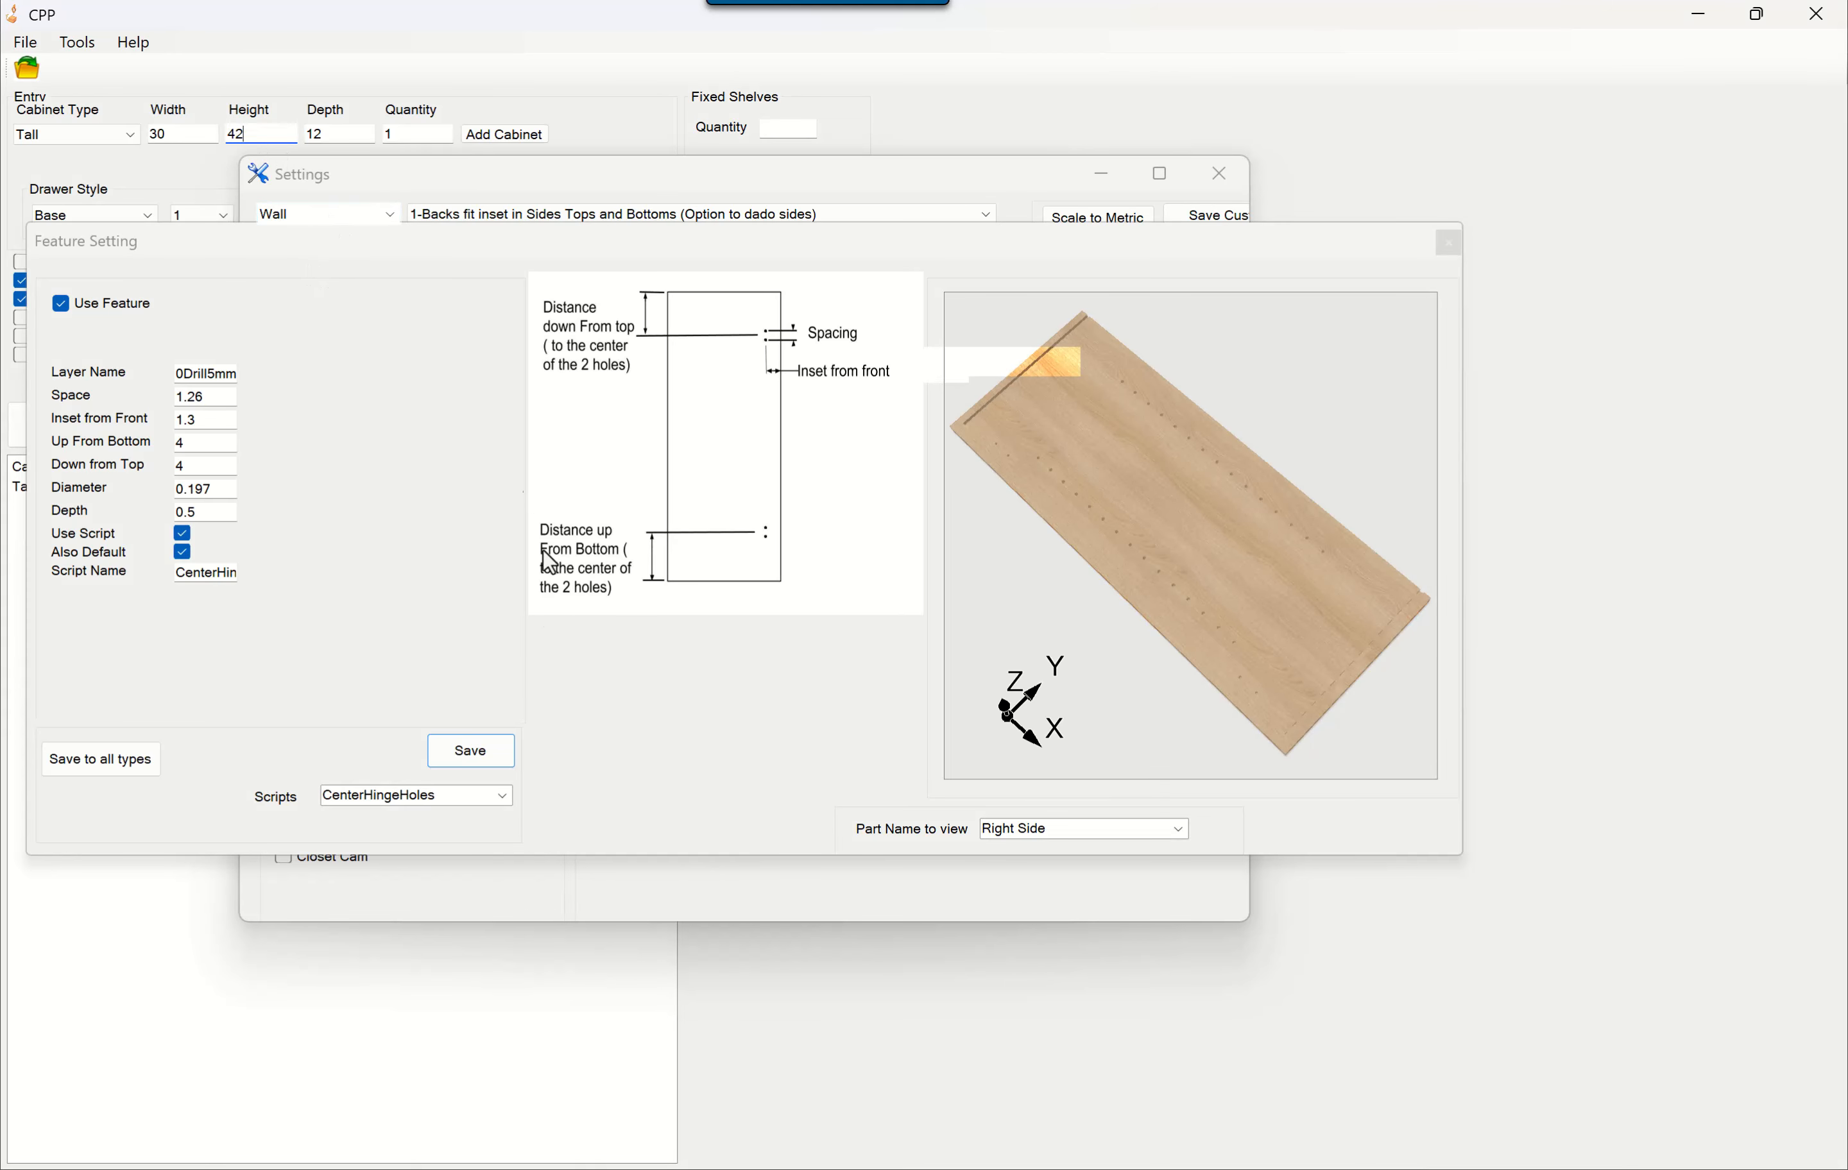
click(489, 754)
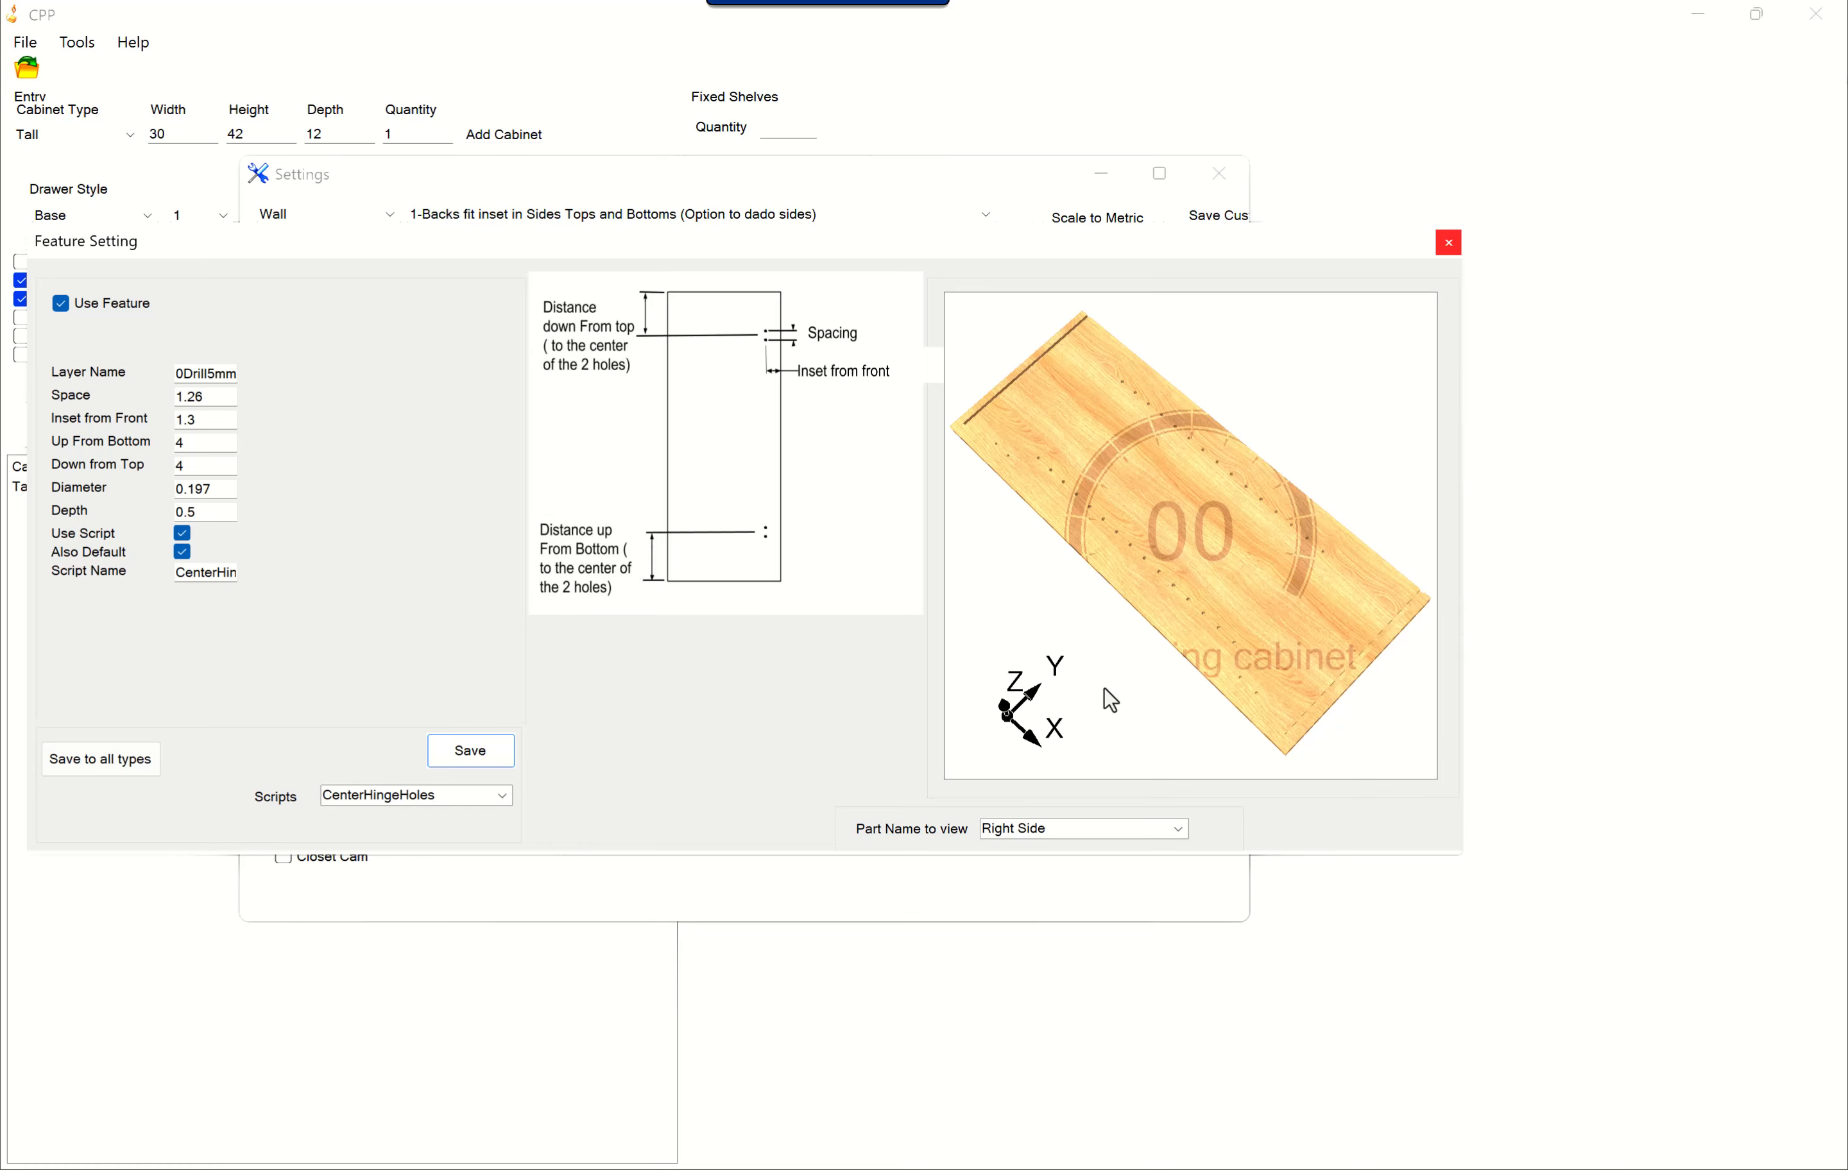
scroll(1109, 582, up, 5)
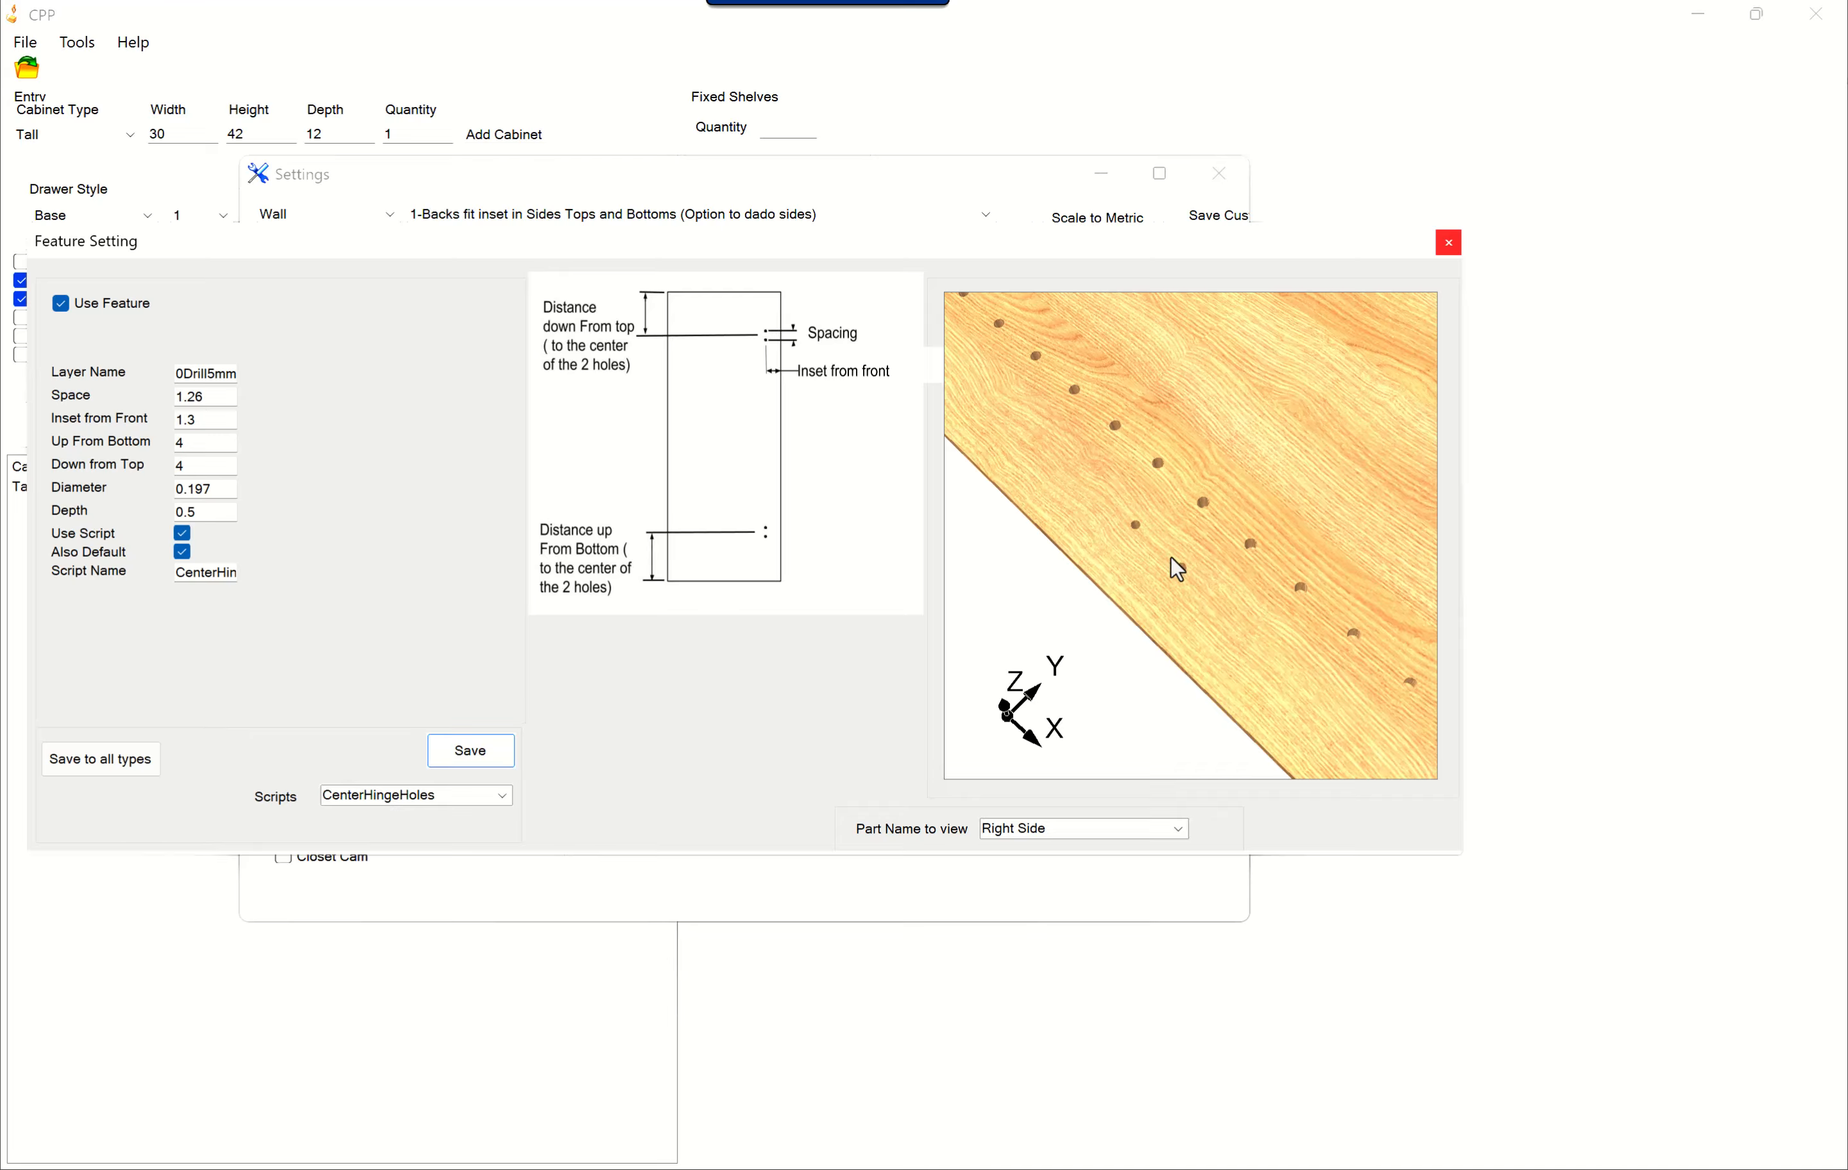
scroll(1149, 556, down, 5)
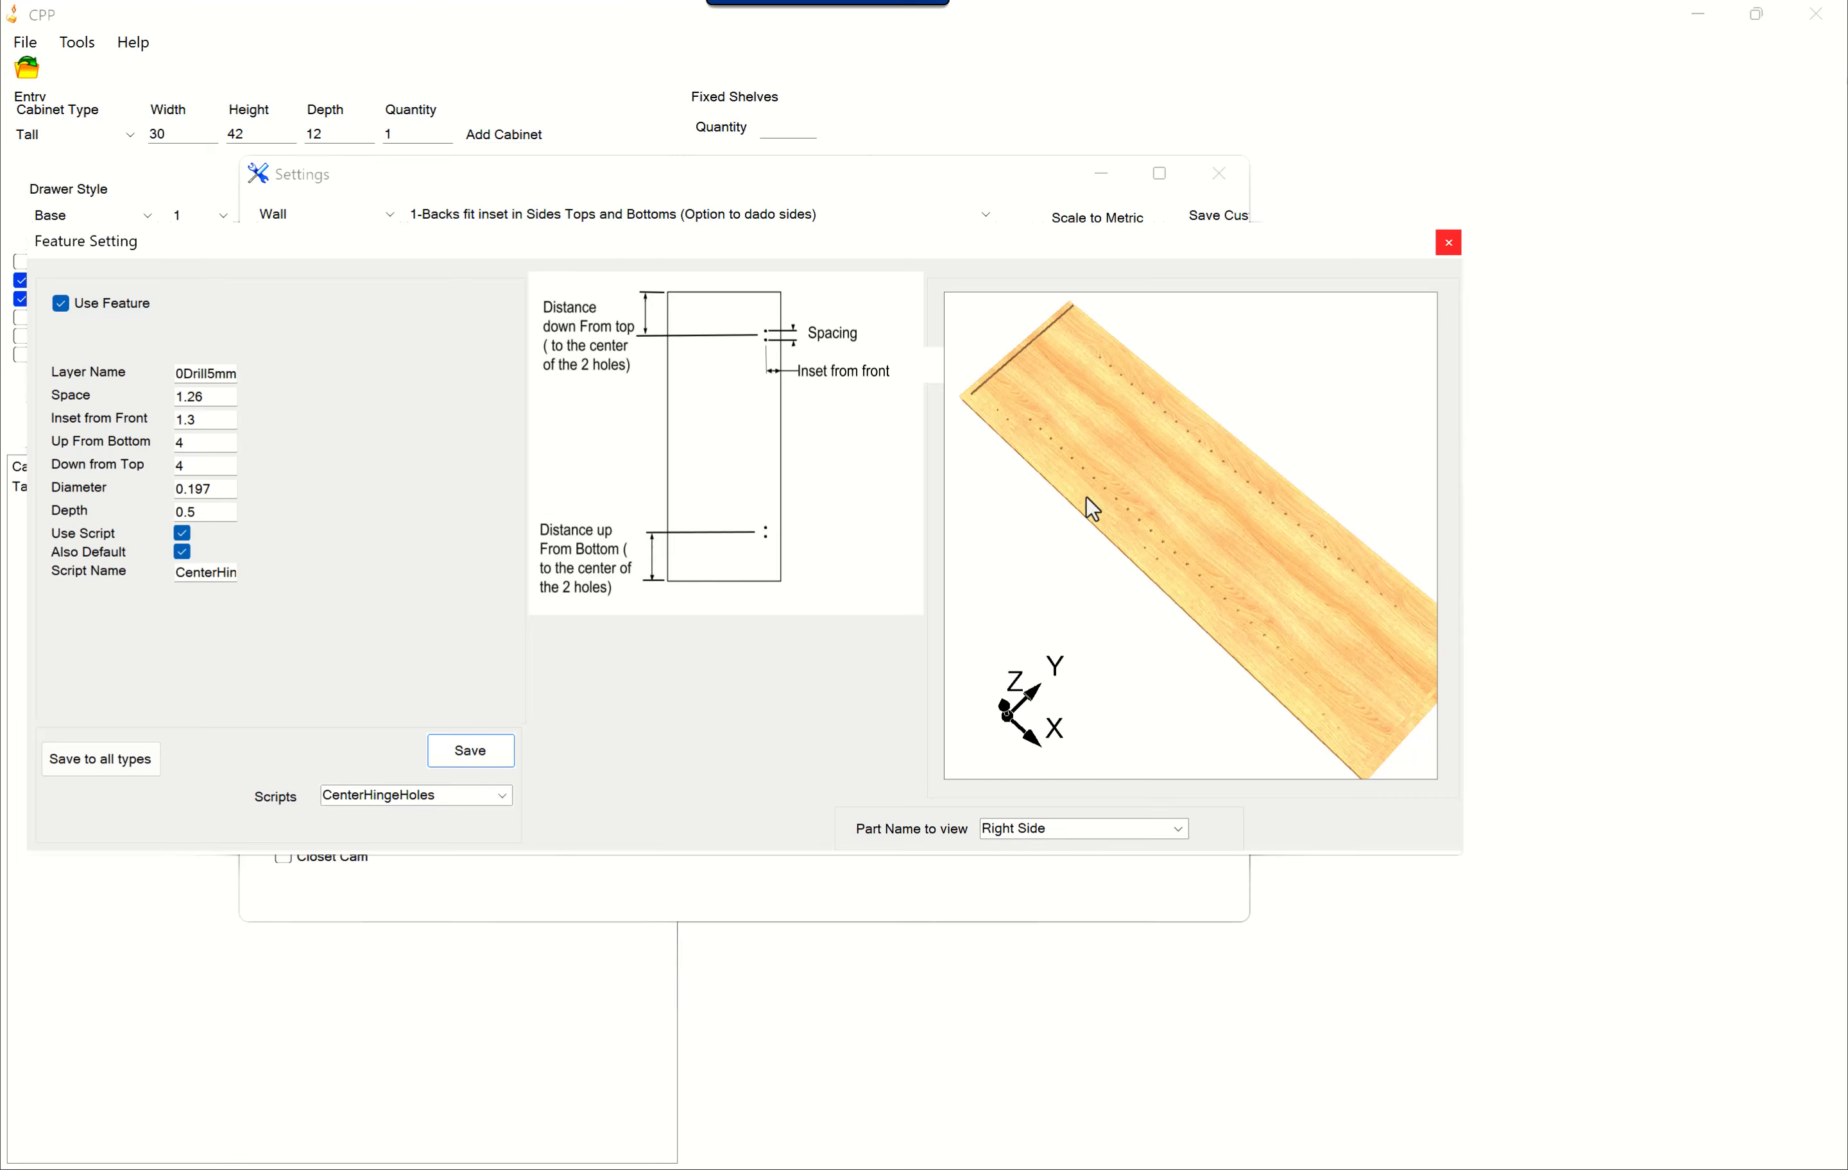
click(1452, 242)
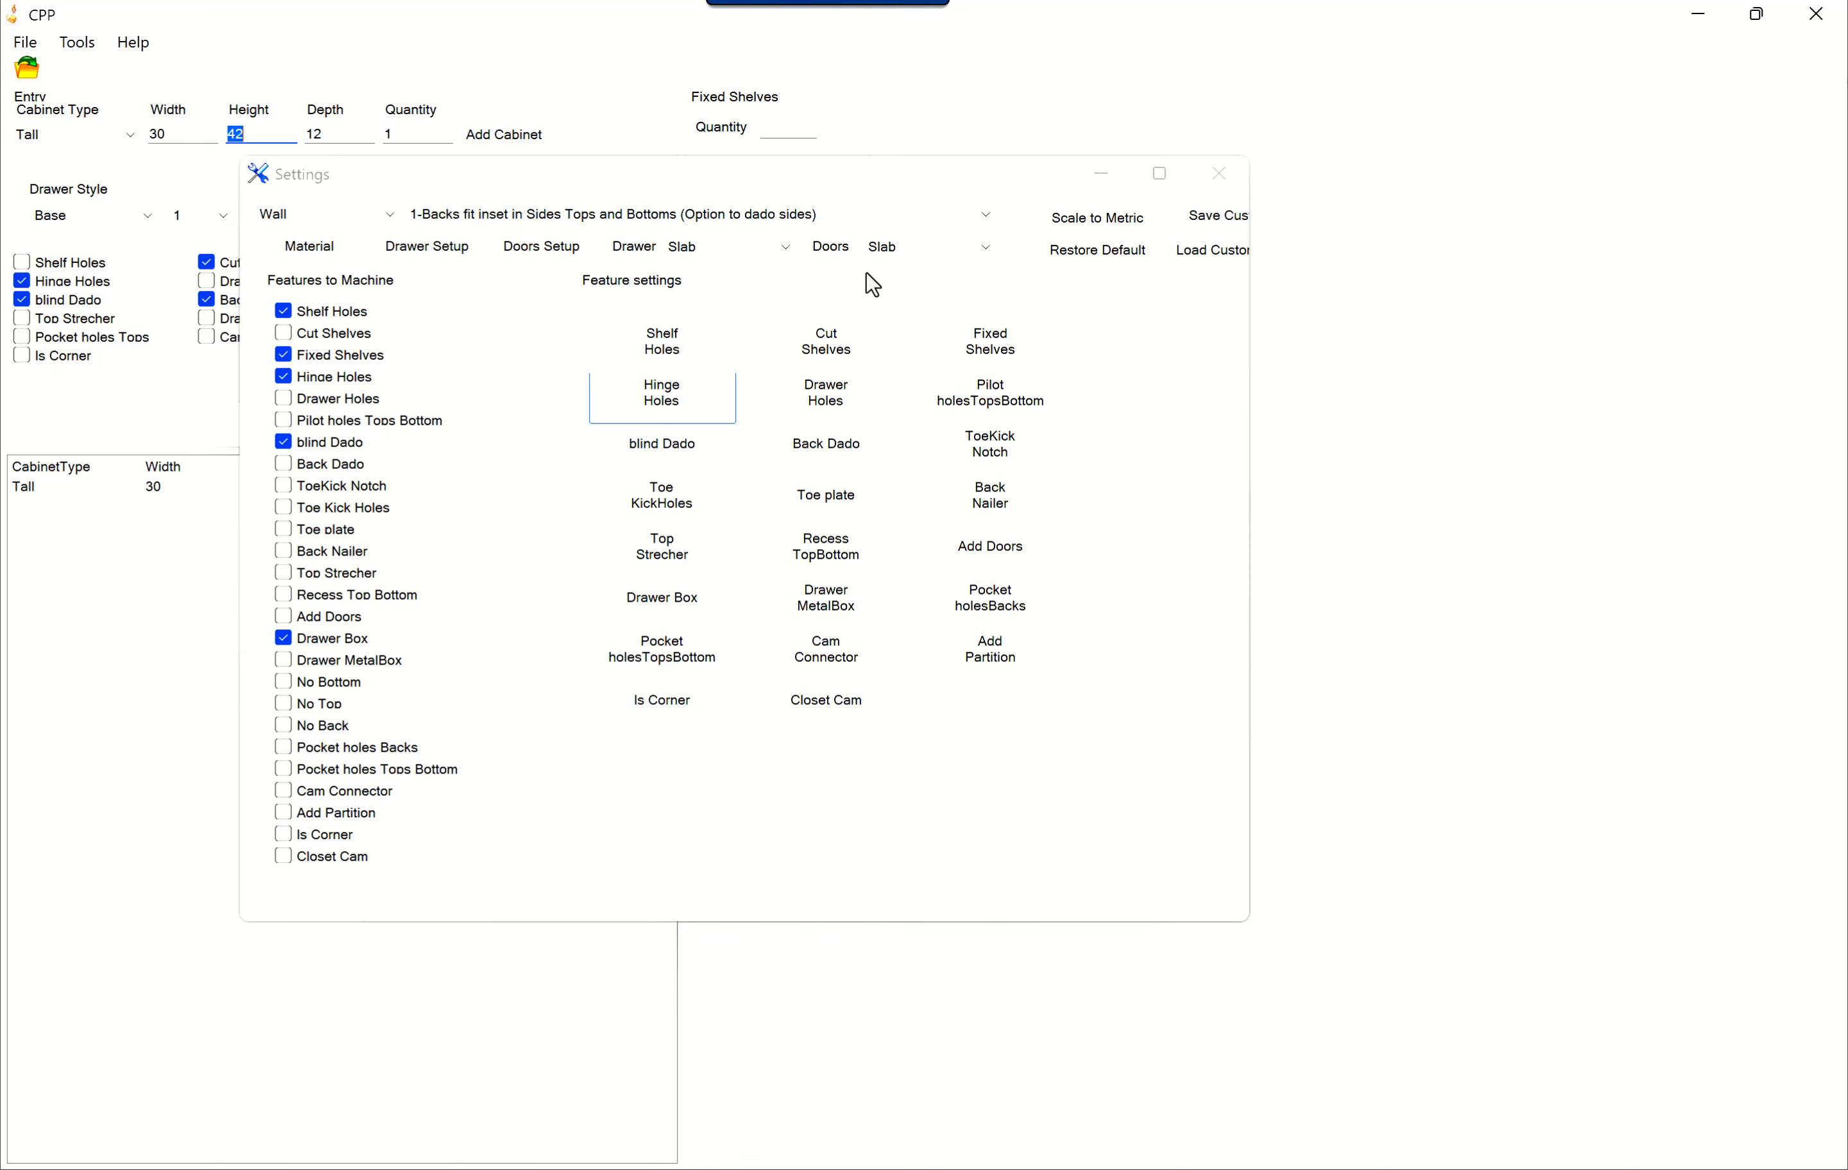
Switch the settings to the Tall cabinet type and open its Add Doors feature
click(359, 215)
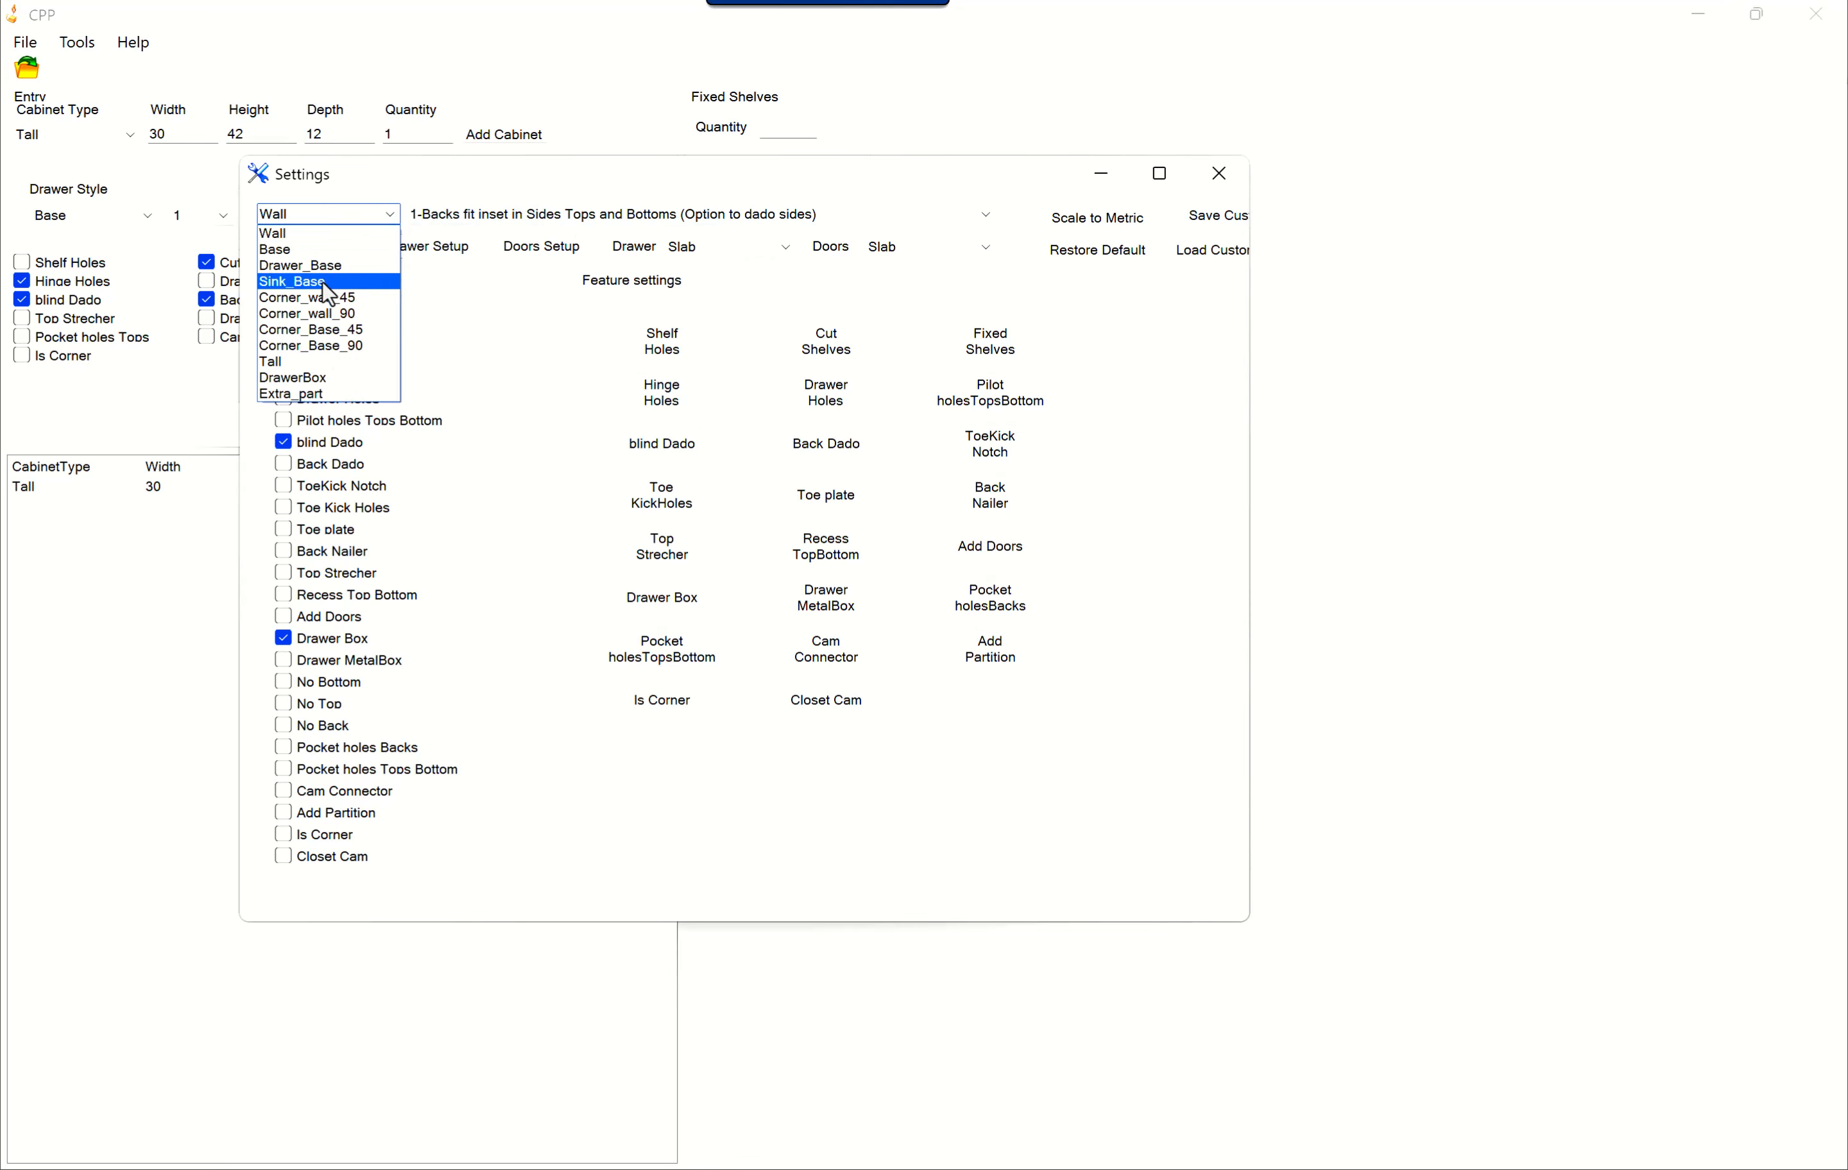
click(299, 362)
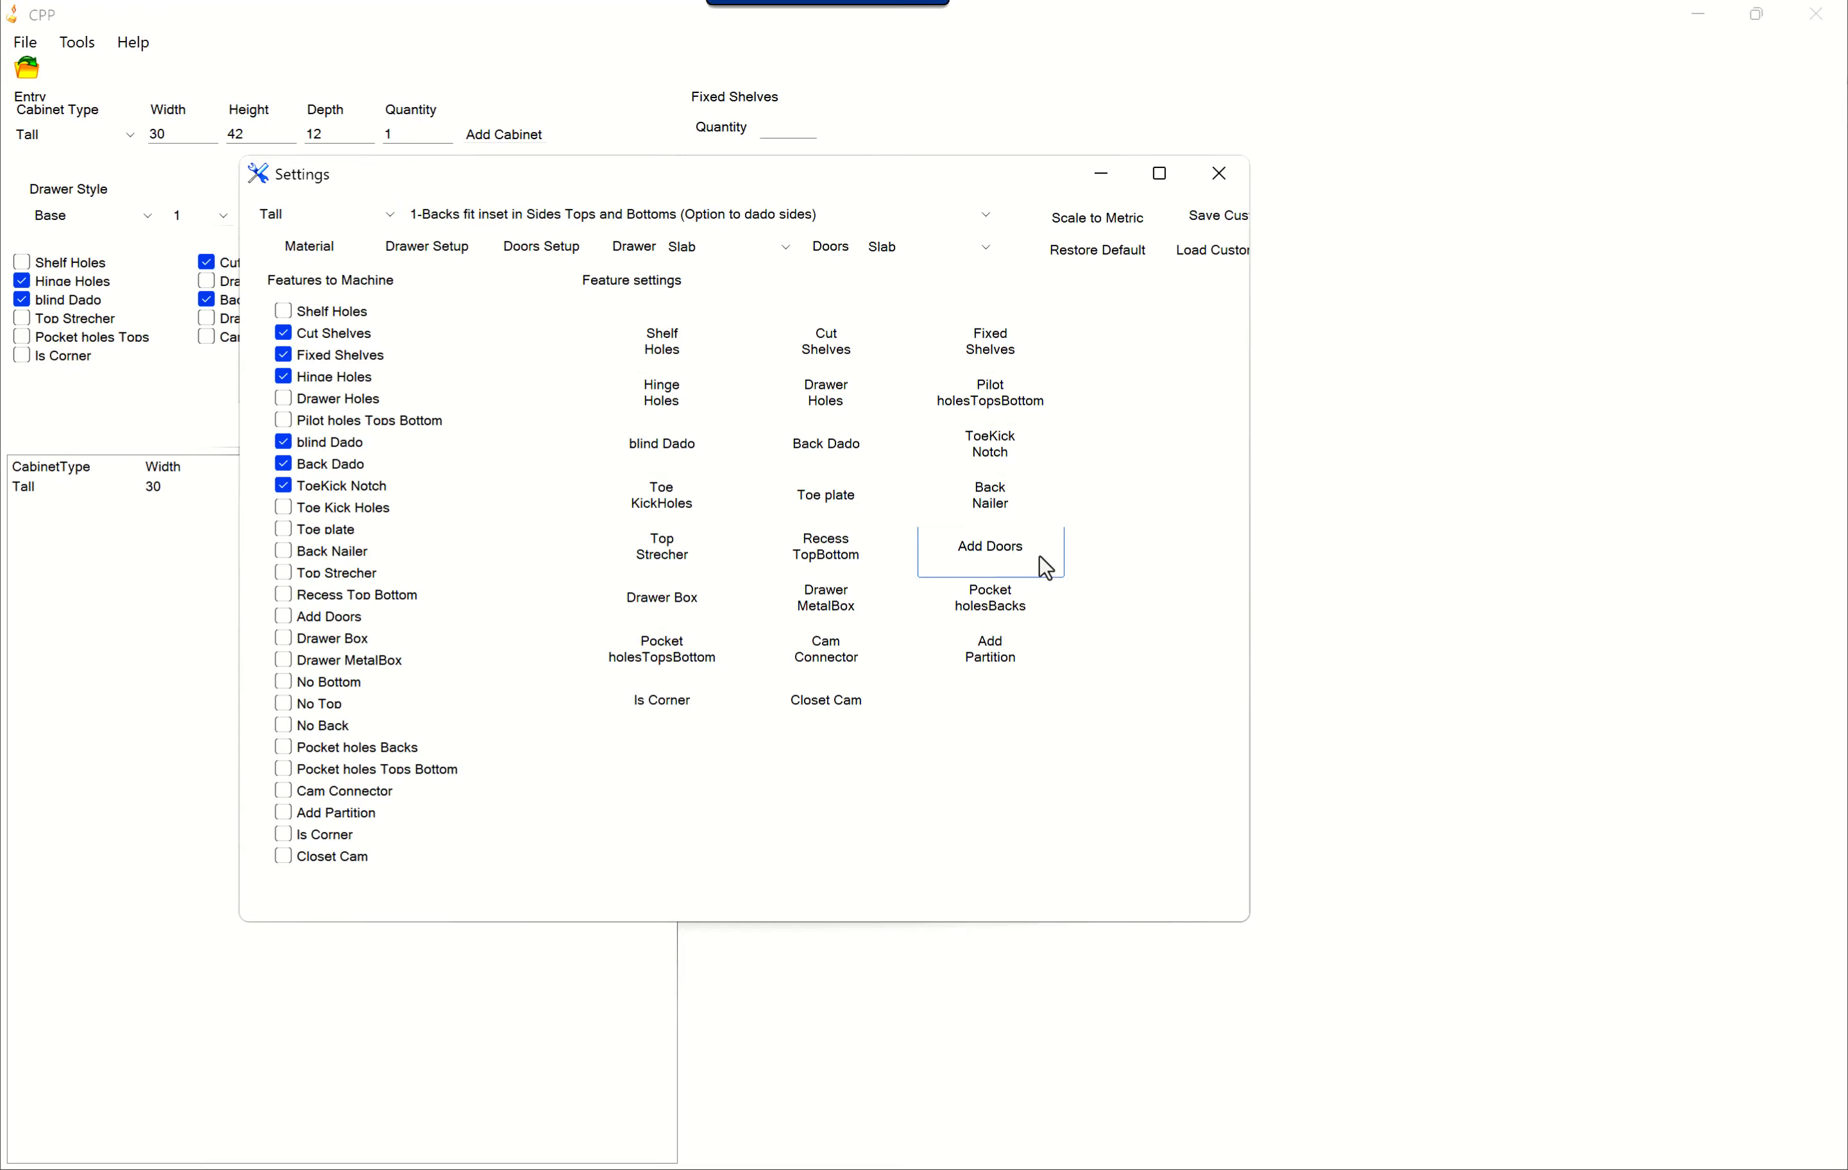
click(1013, 557)
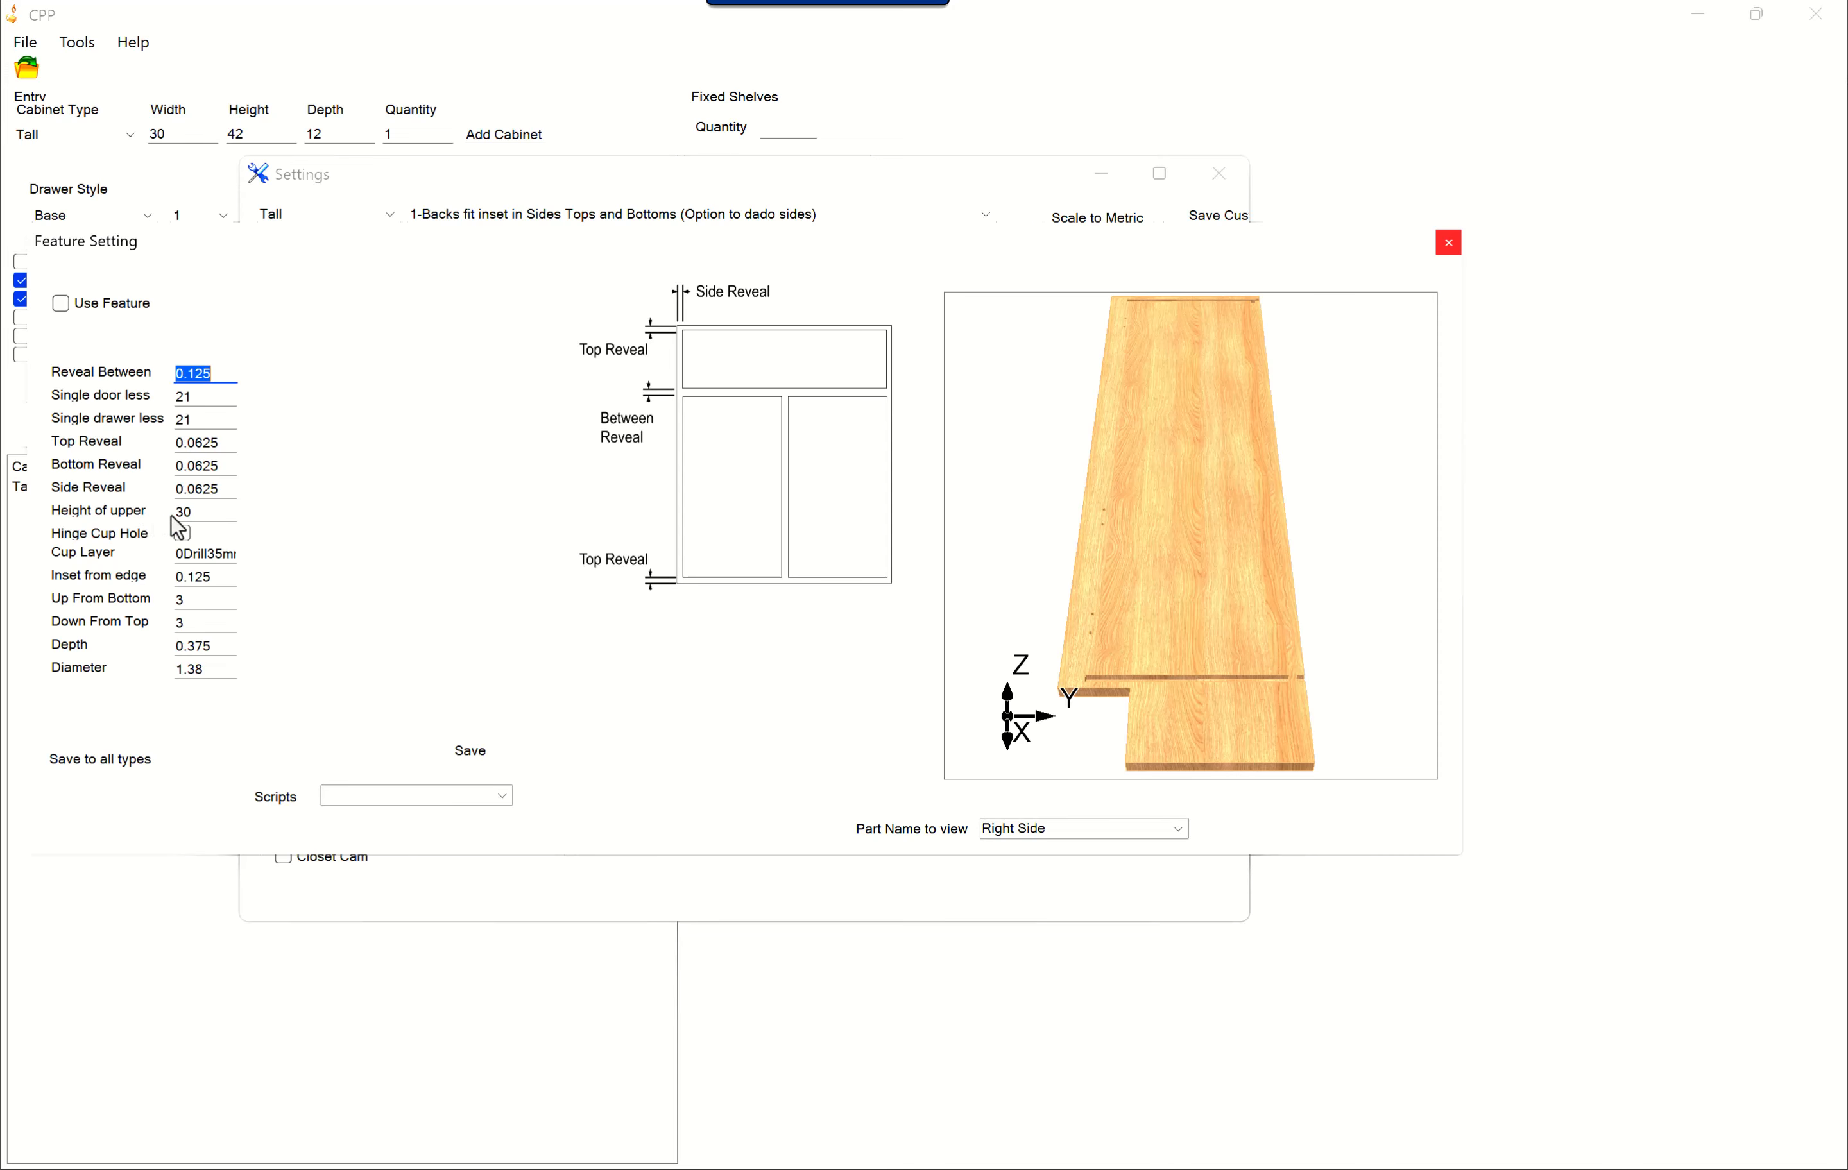
Review the Height of upper setting and the tall cabinet's right side in the 3D preview, and close the door settings
click(159, 511)
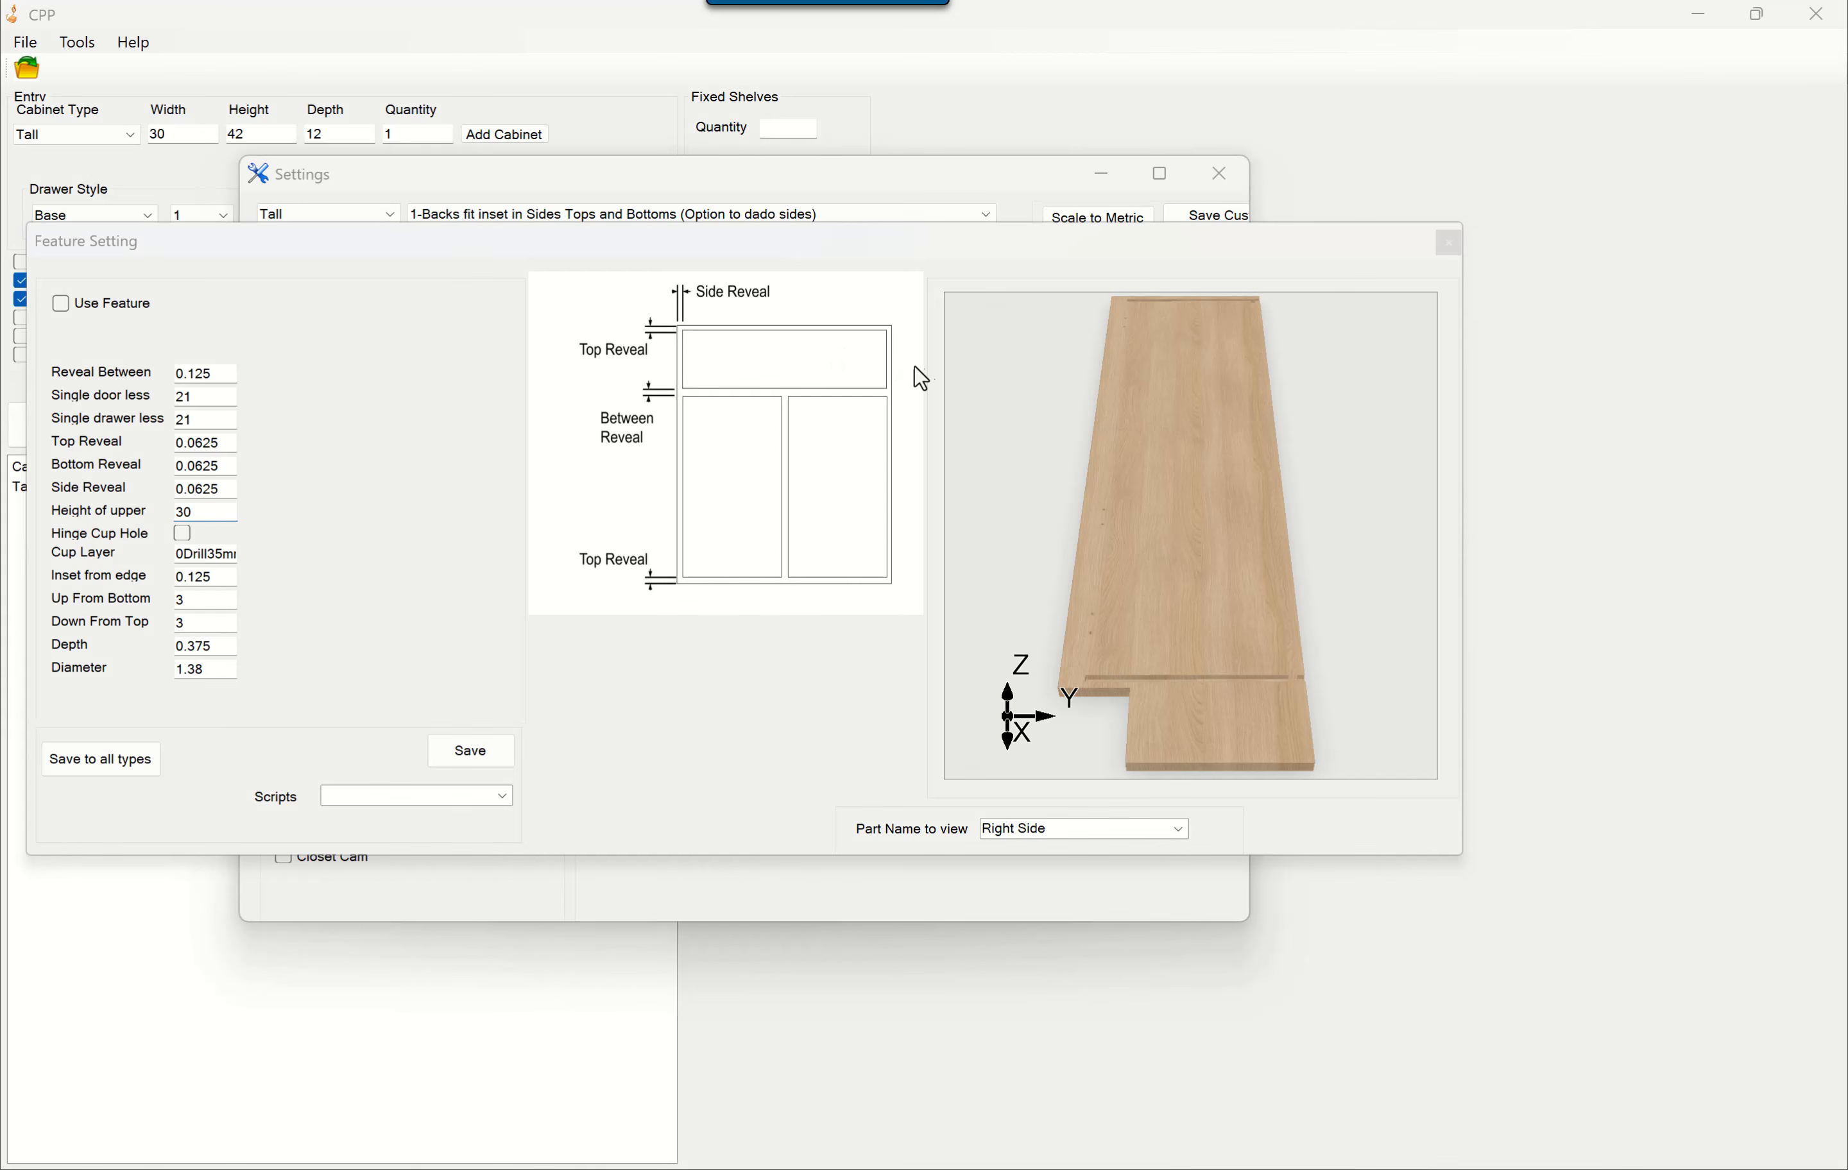
scroll(1126, 364, up, 5)
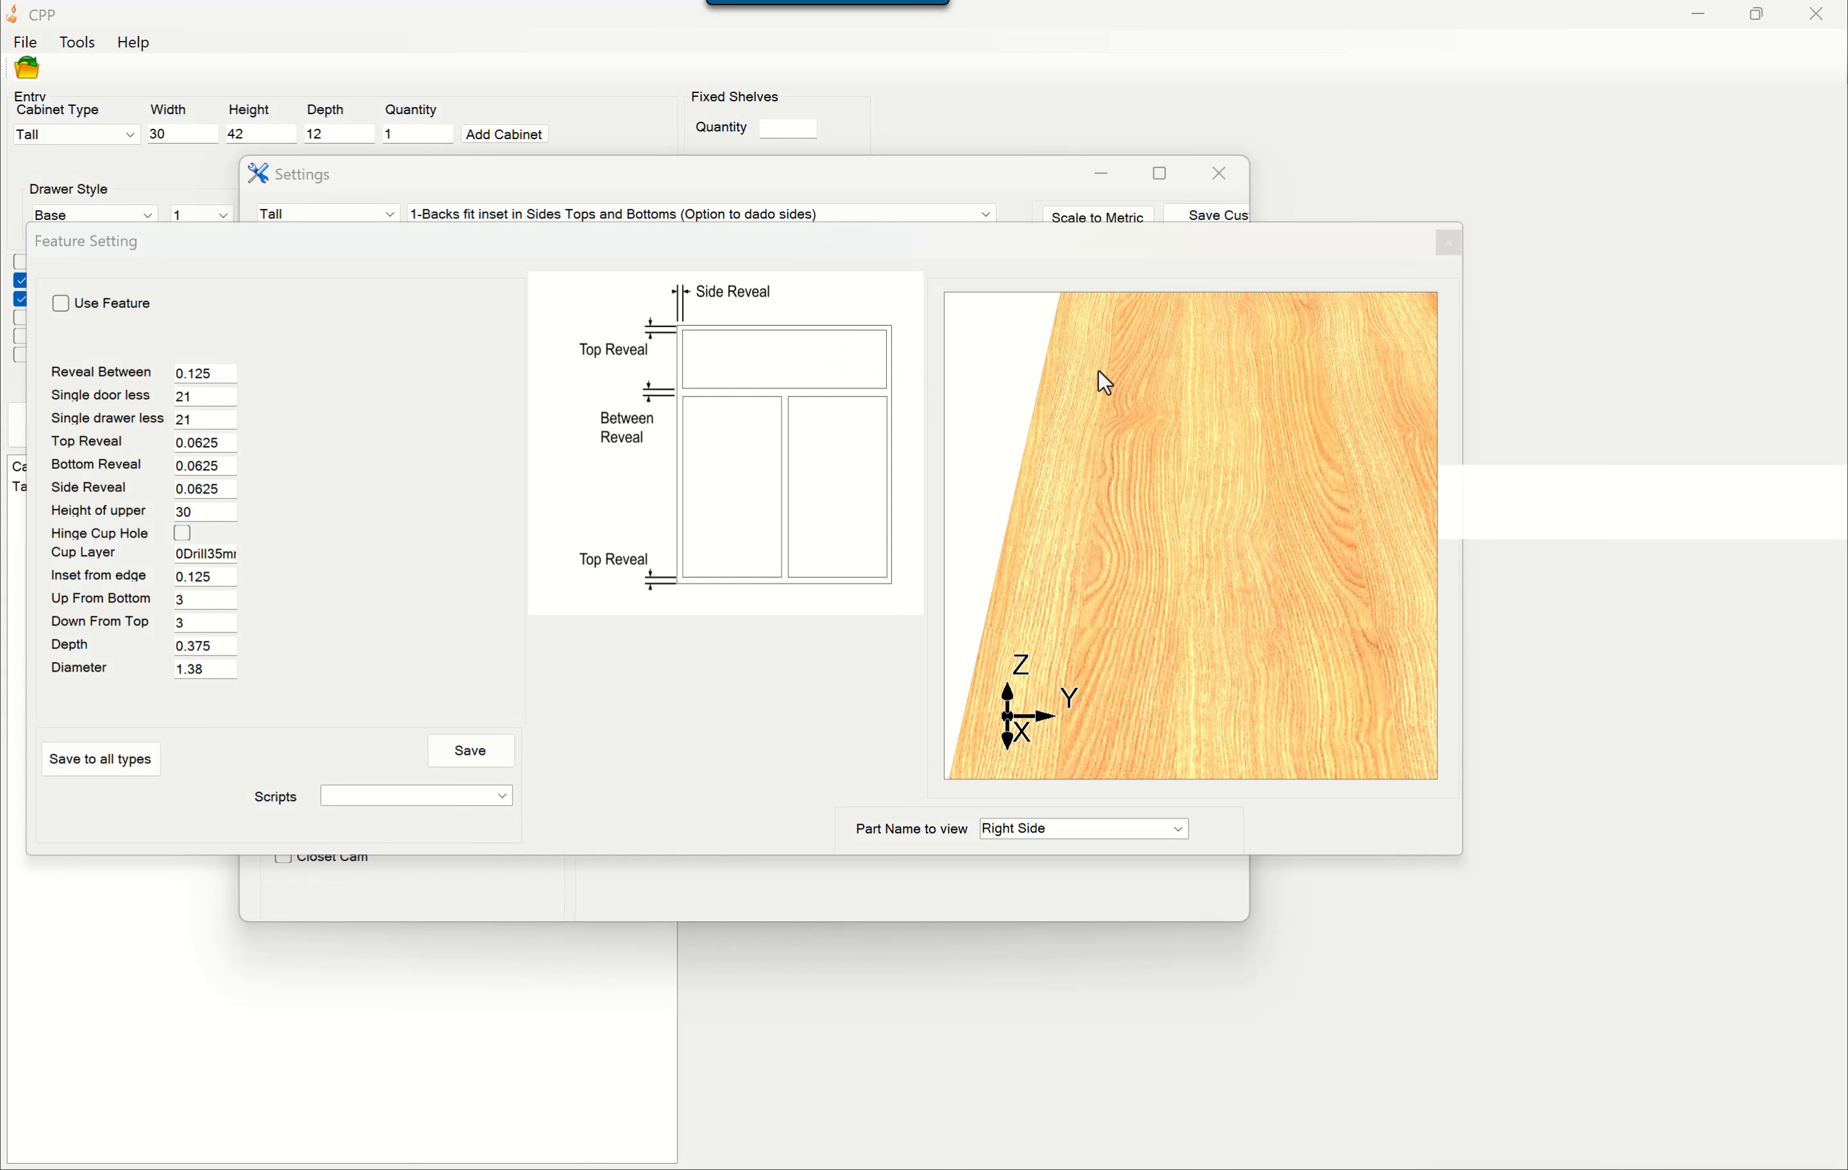
scroll(1083, 415, down, 1)
middle_drag(1064, 681, 1092, 634)
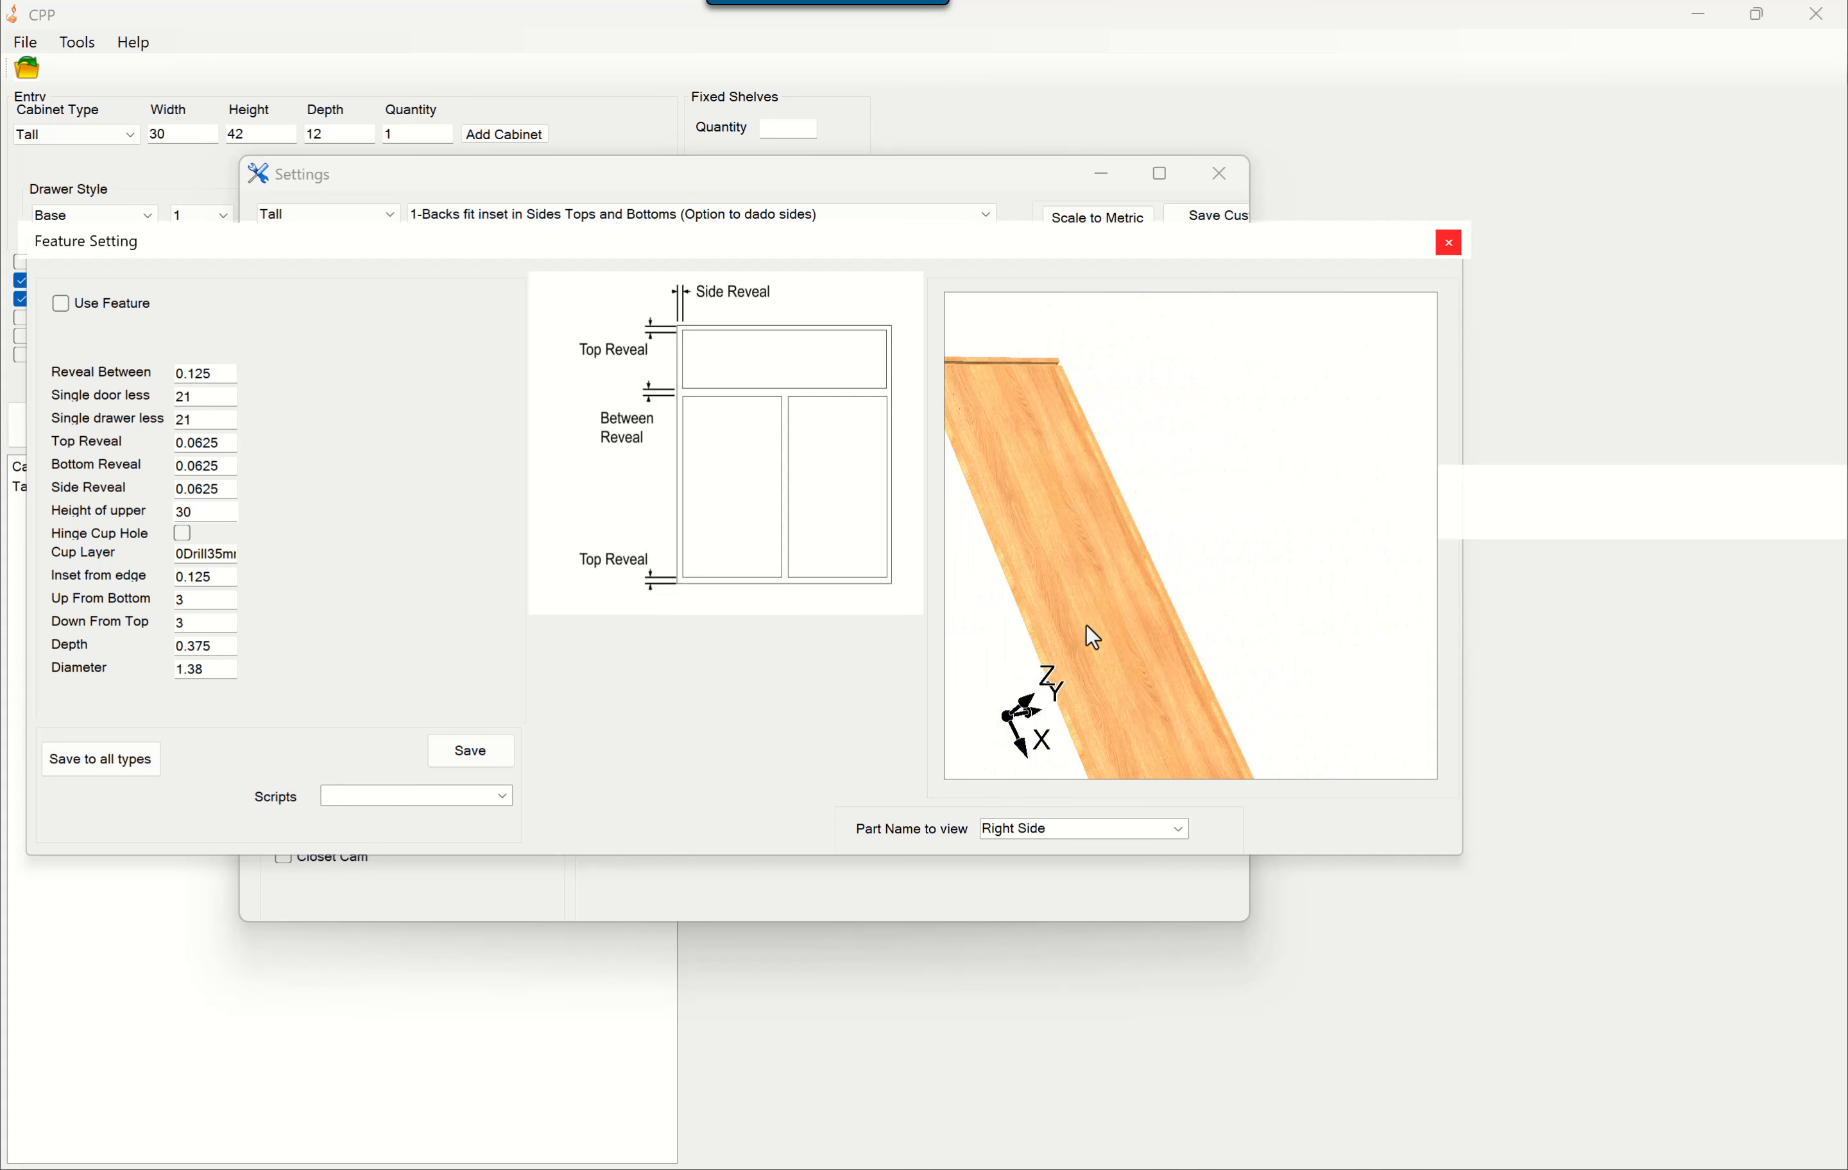
middle_drag(1162, 488, 1351, 373)
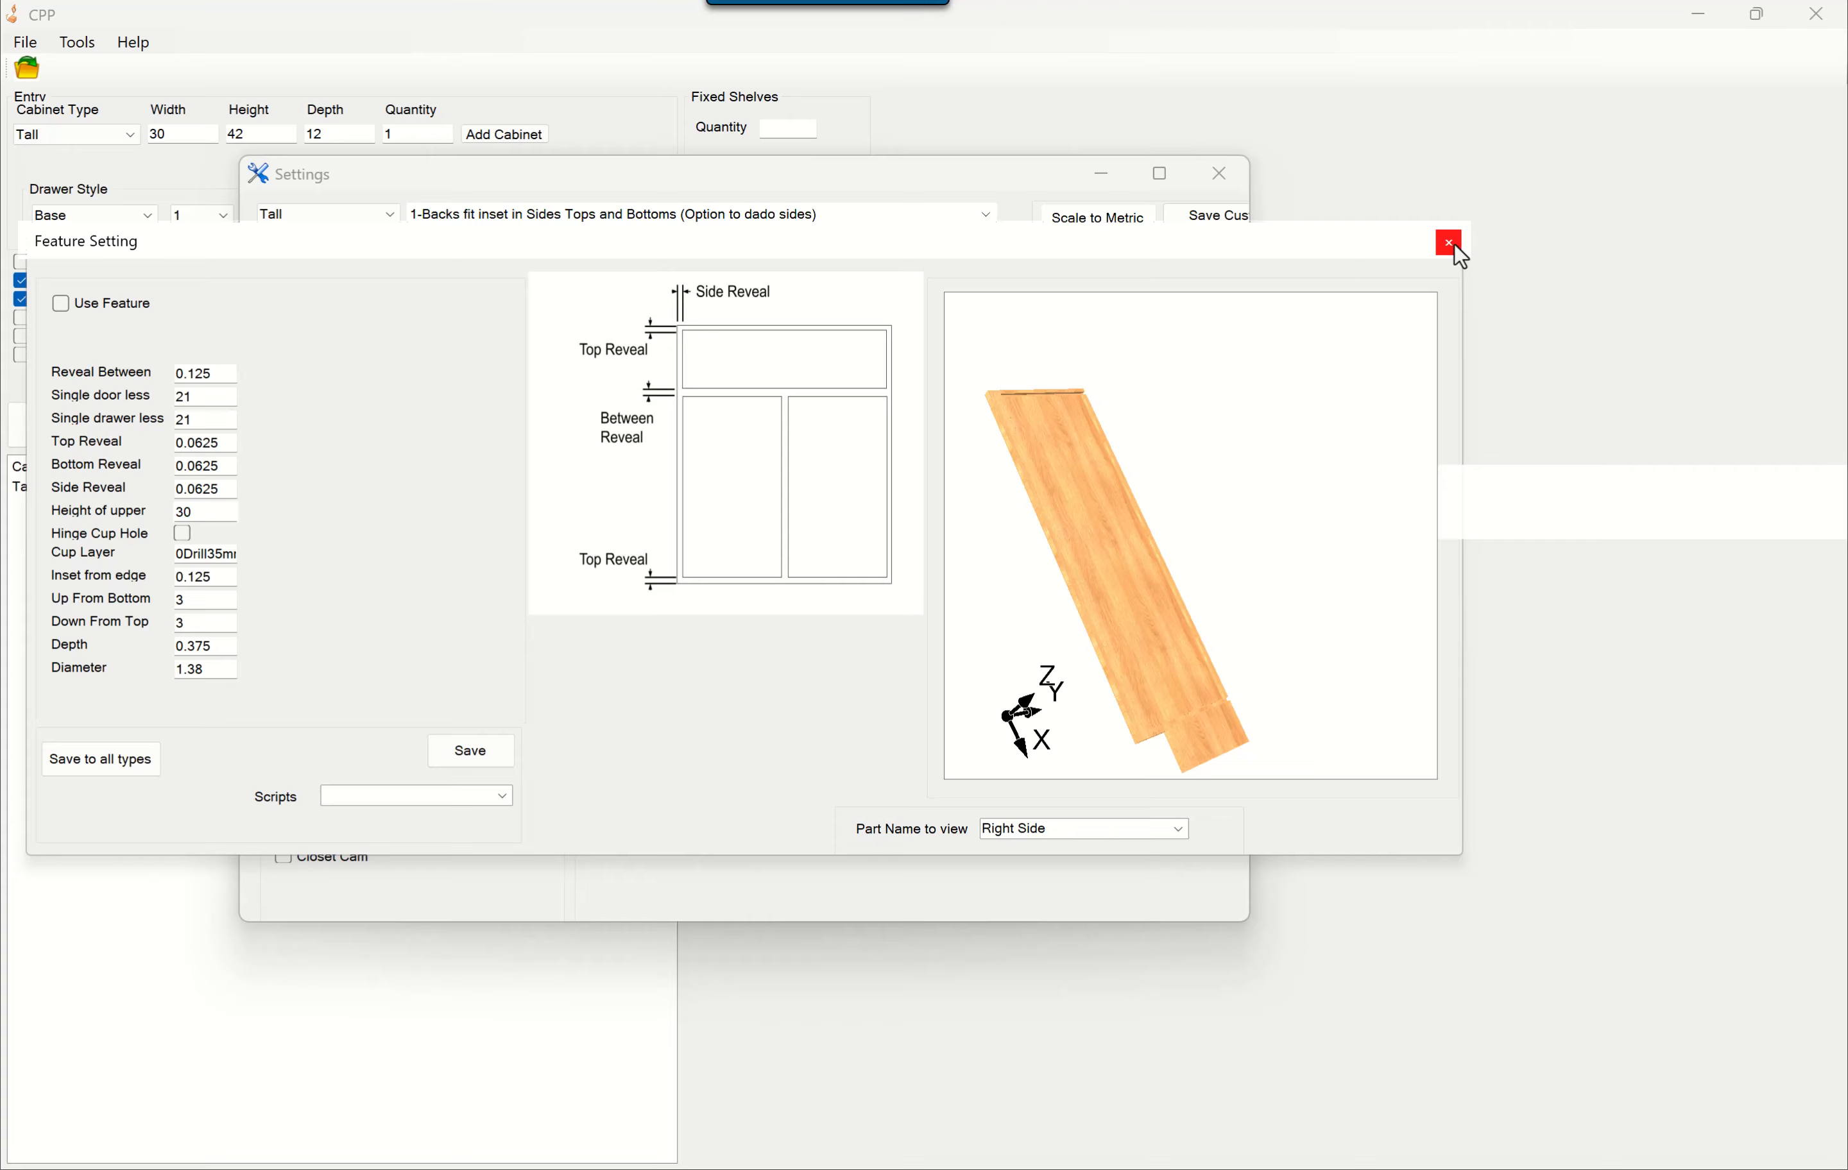
drag(205, 509, 153, 503)
click(1449, 243)
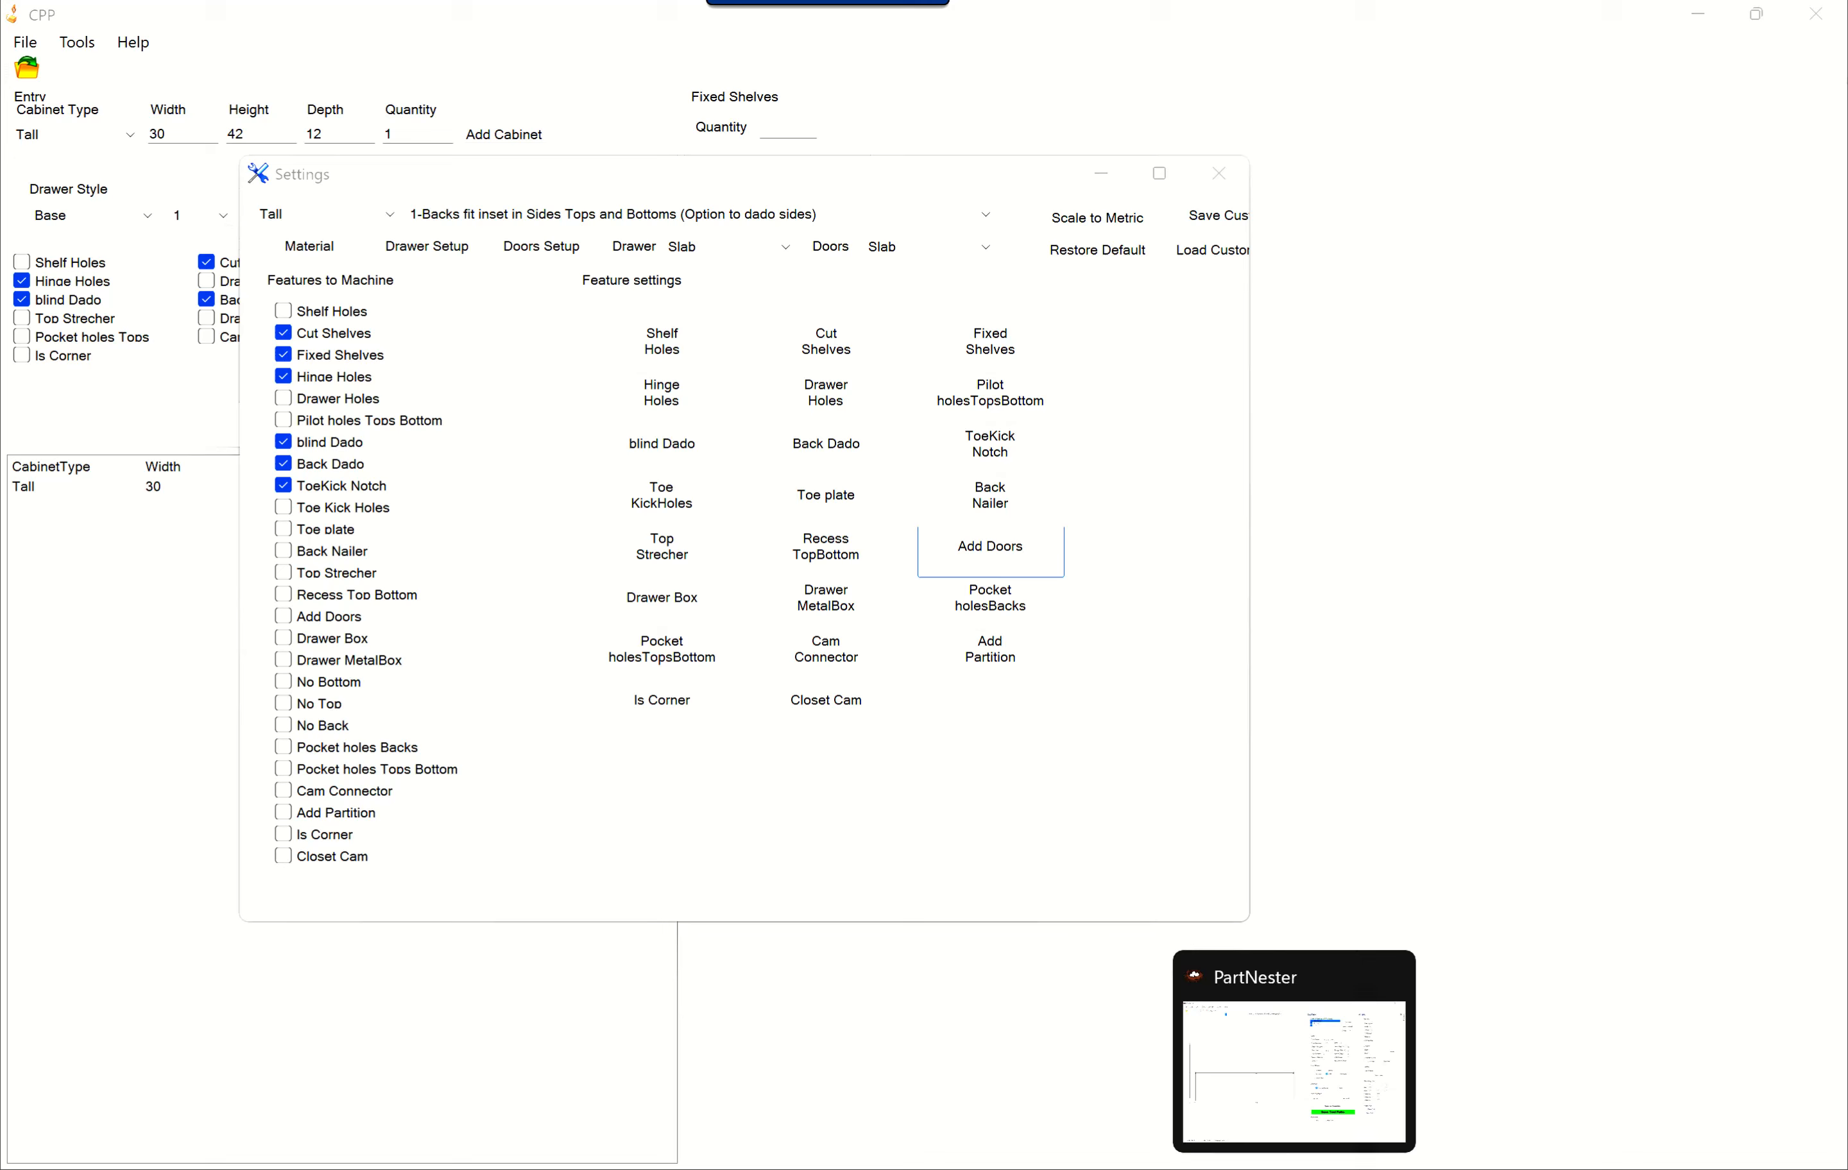
Switch to PartNester and select the Right Side part on the 0.75 plywood sheet to inspect its hinge holes
click(1262, 1128)
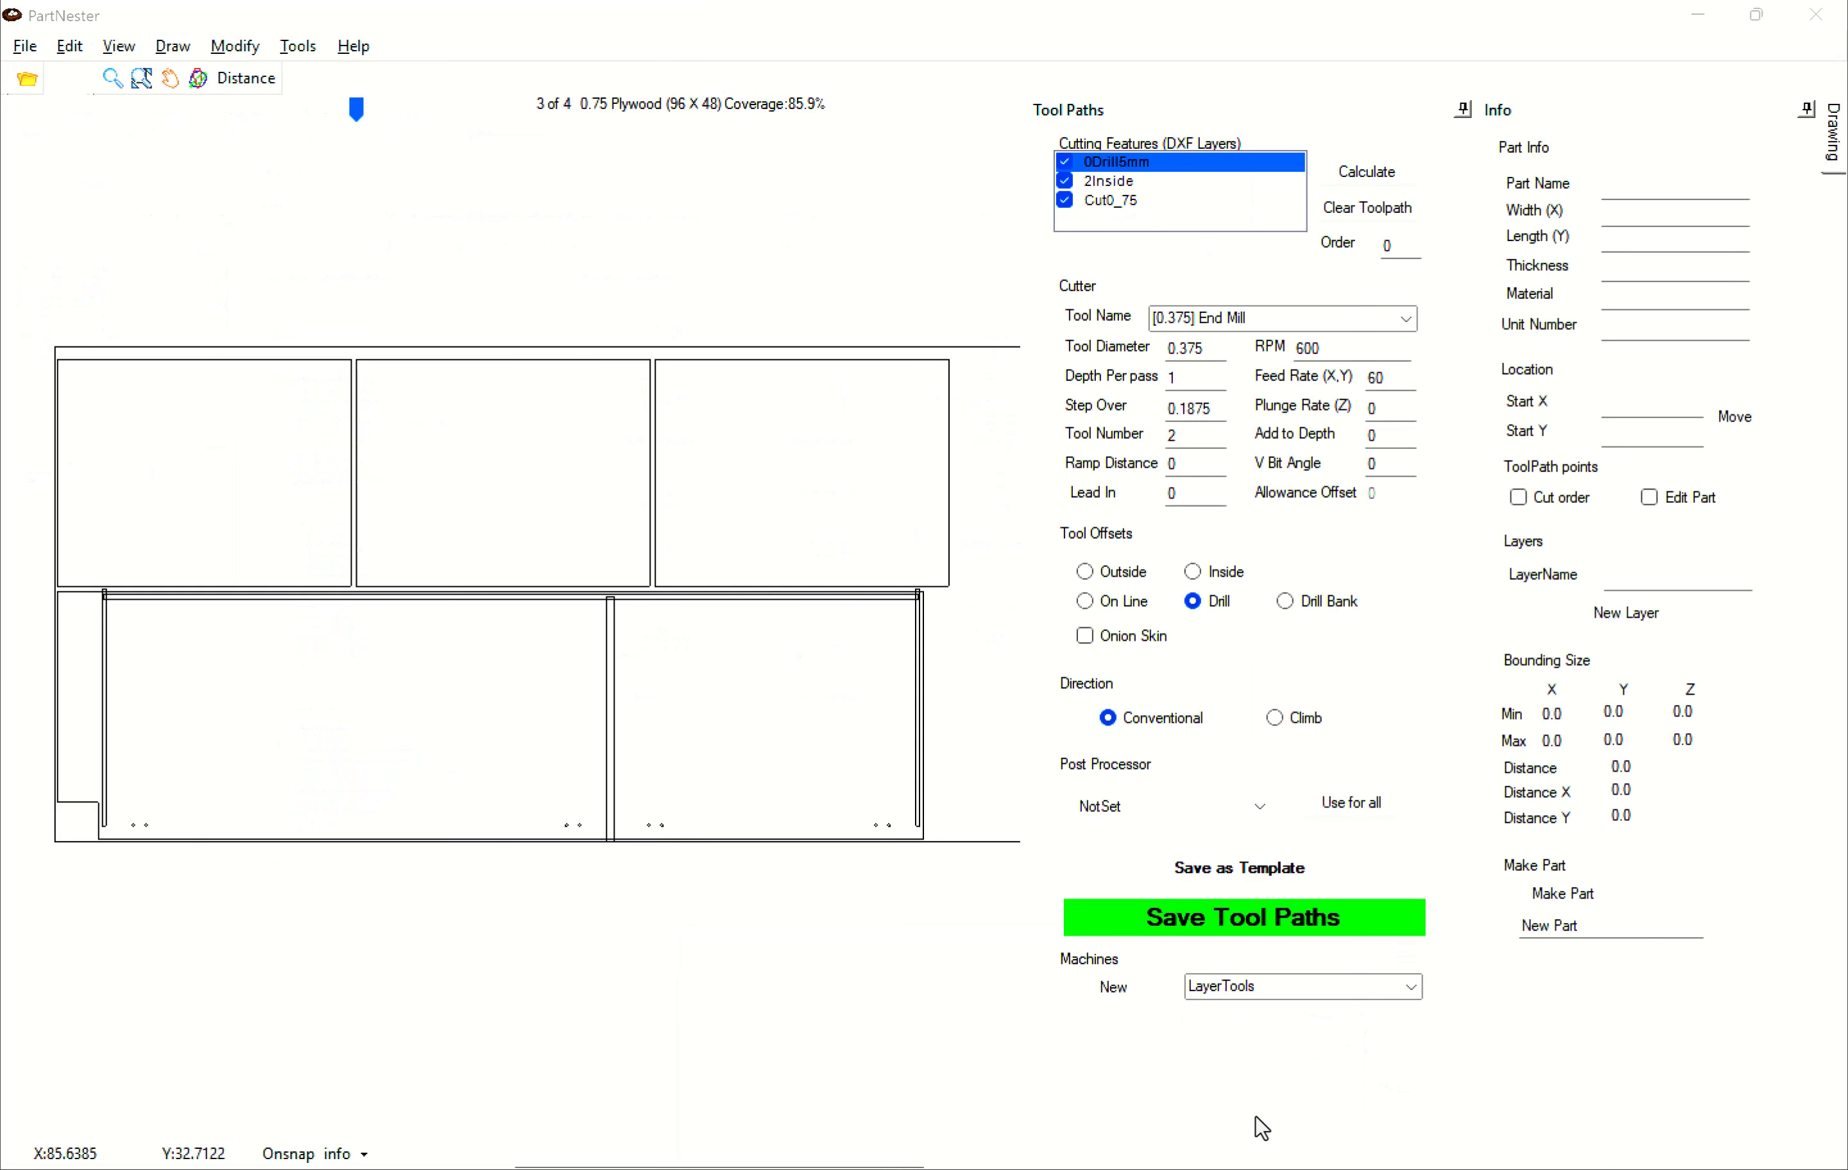
scroll(633, 837, up, 3)
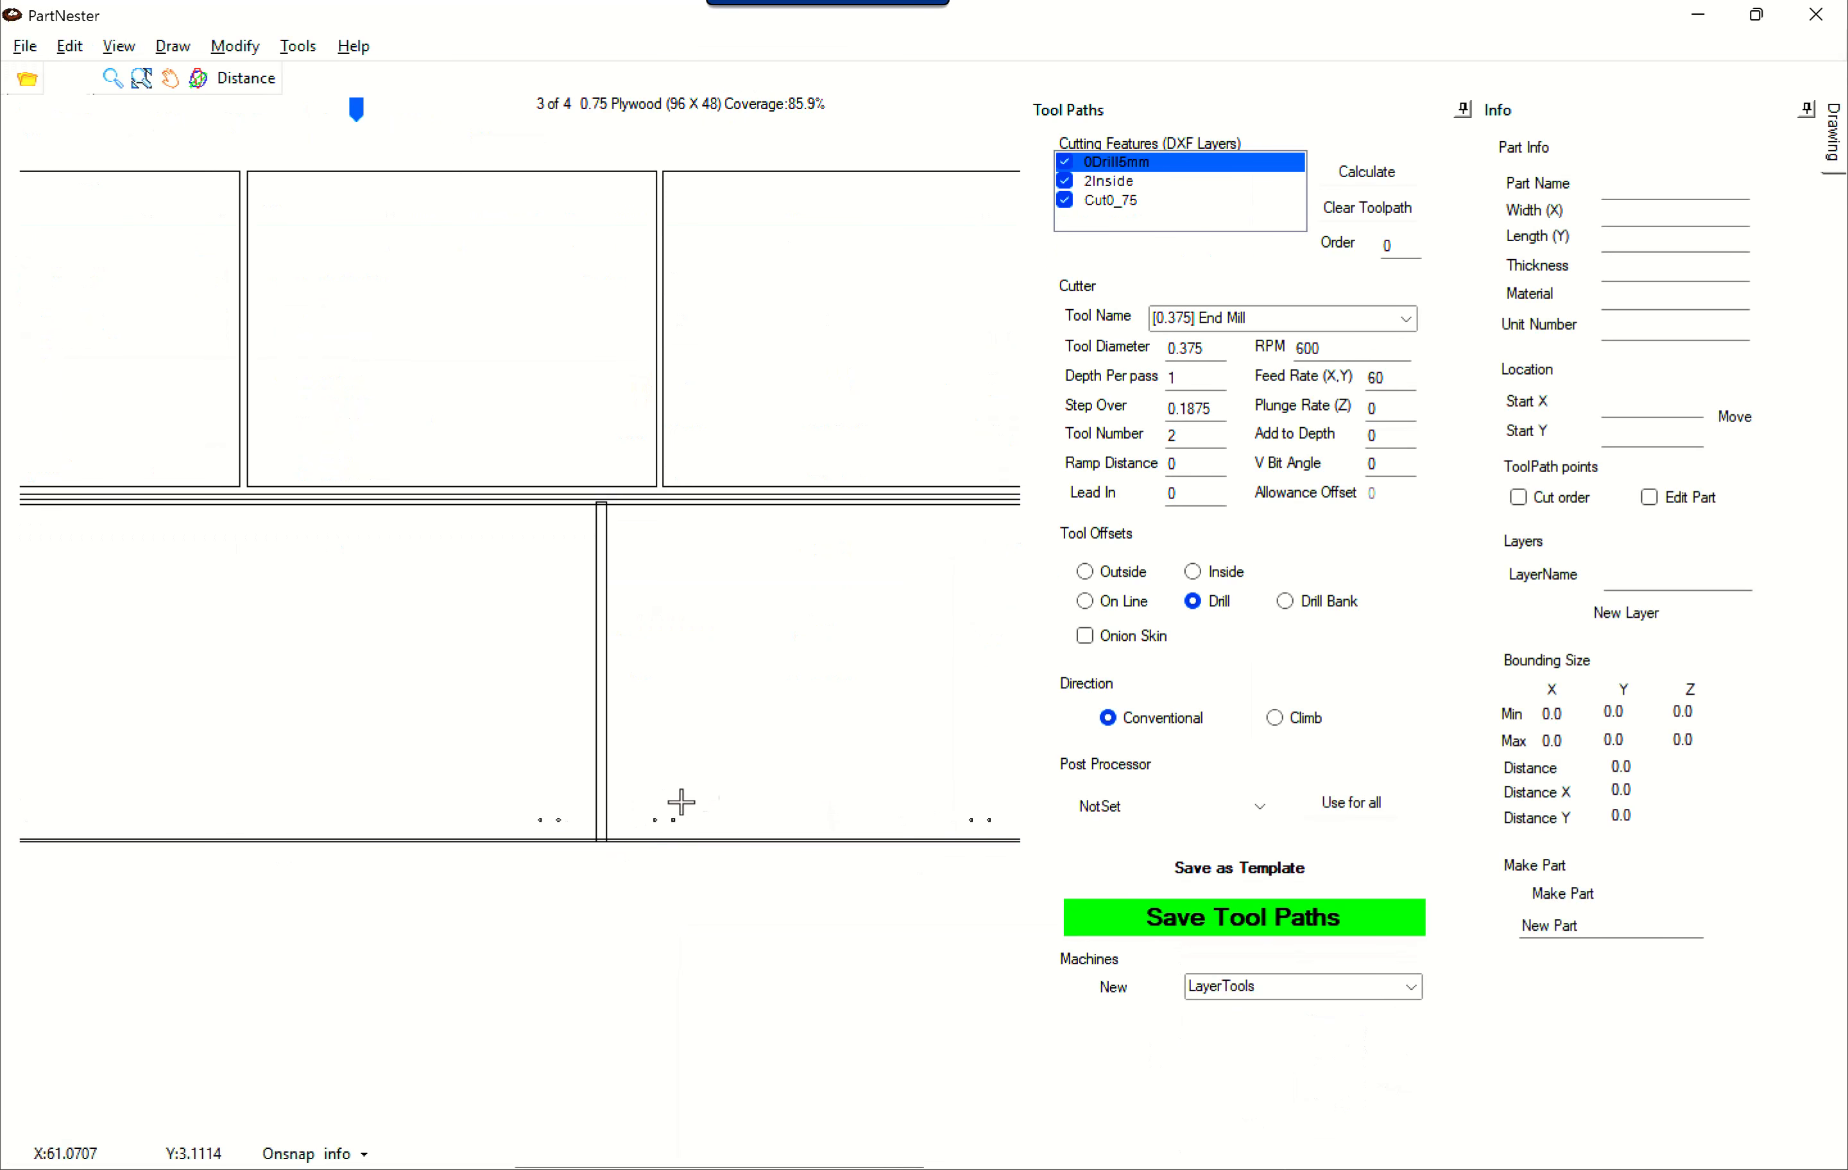
click(540, 828)
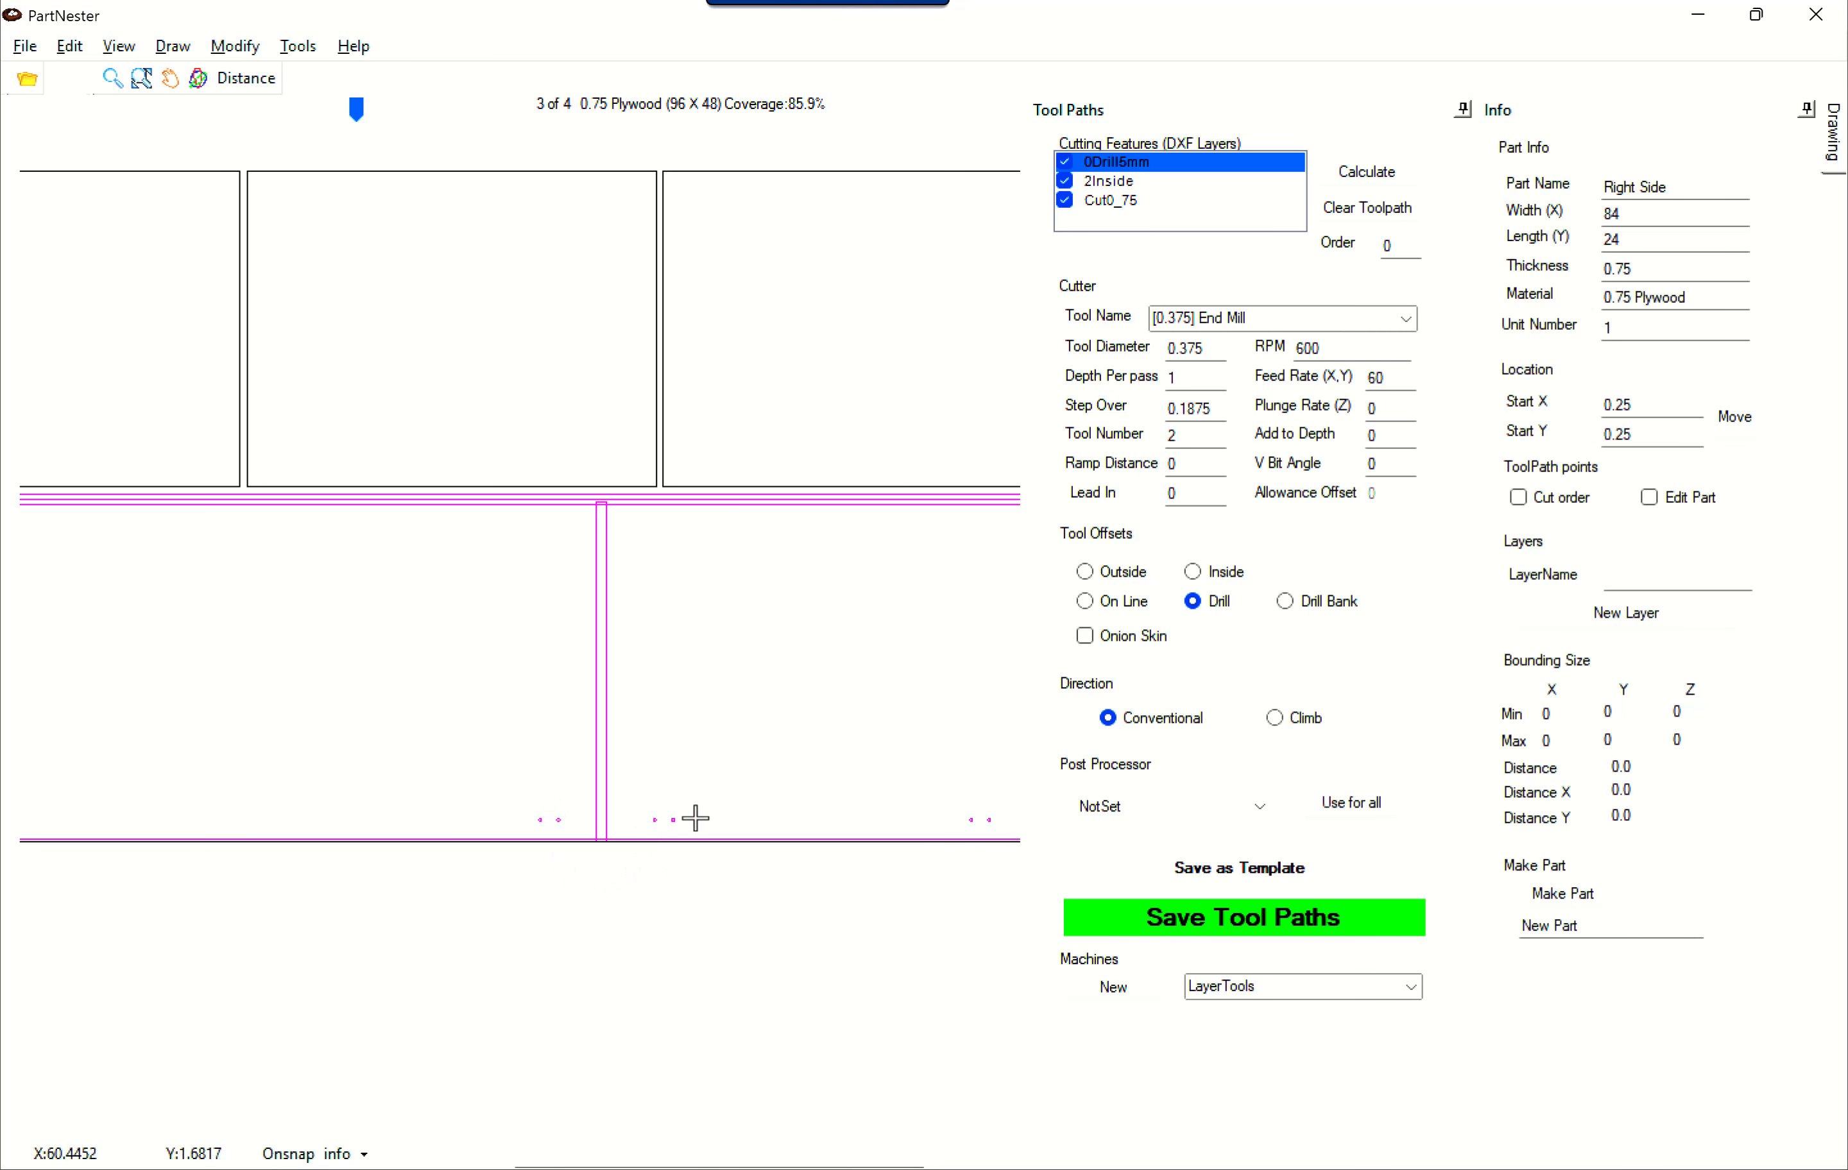
scroll(673, 879, down, 4)
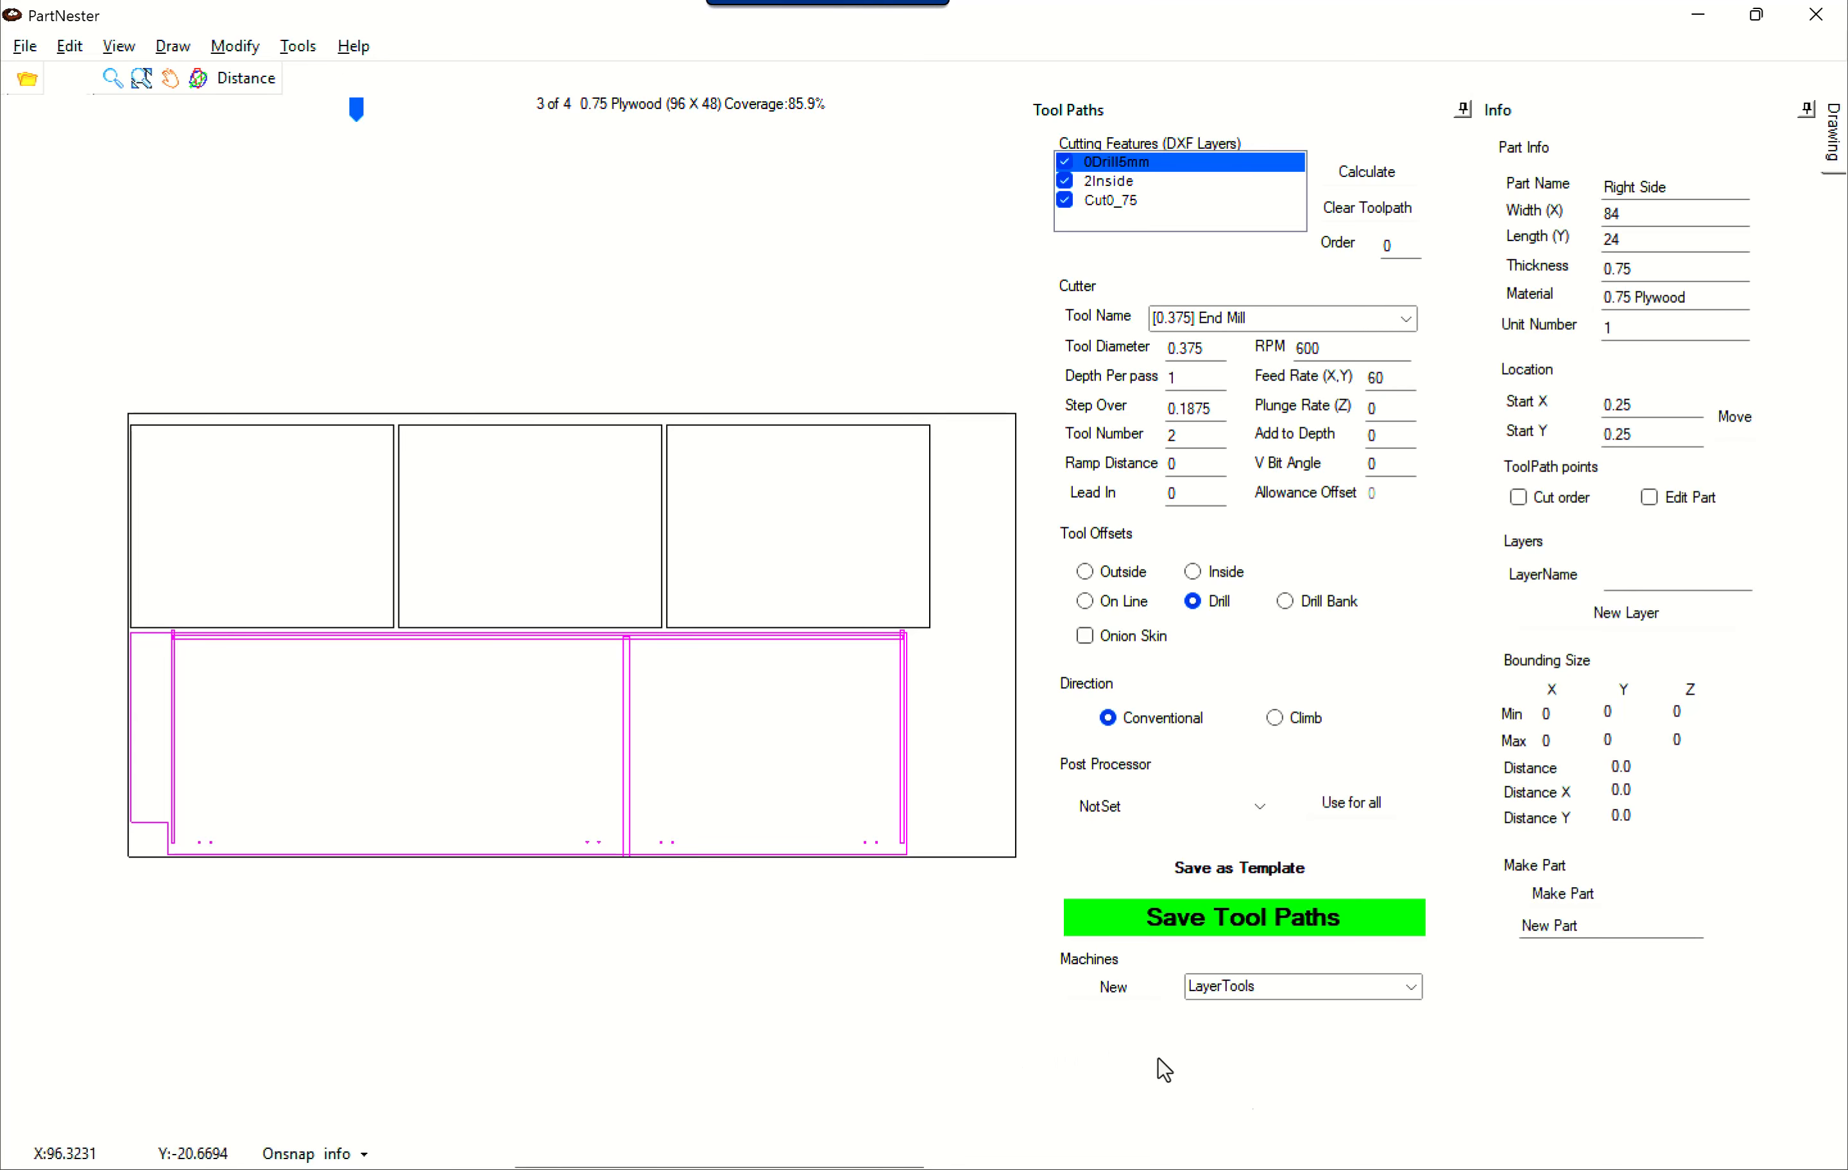
scroll(783, 811, down, 1)
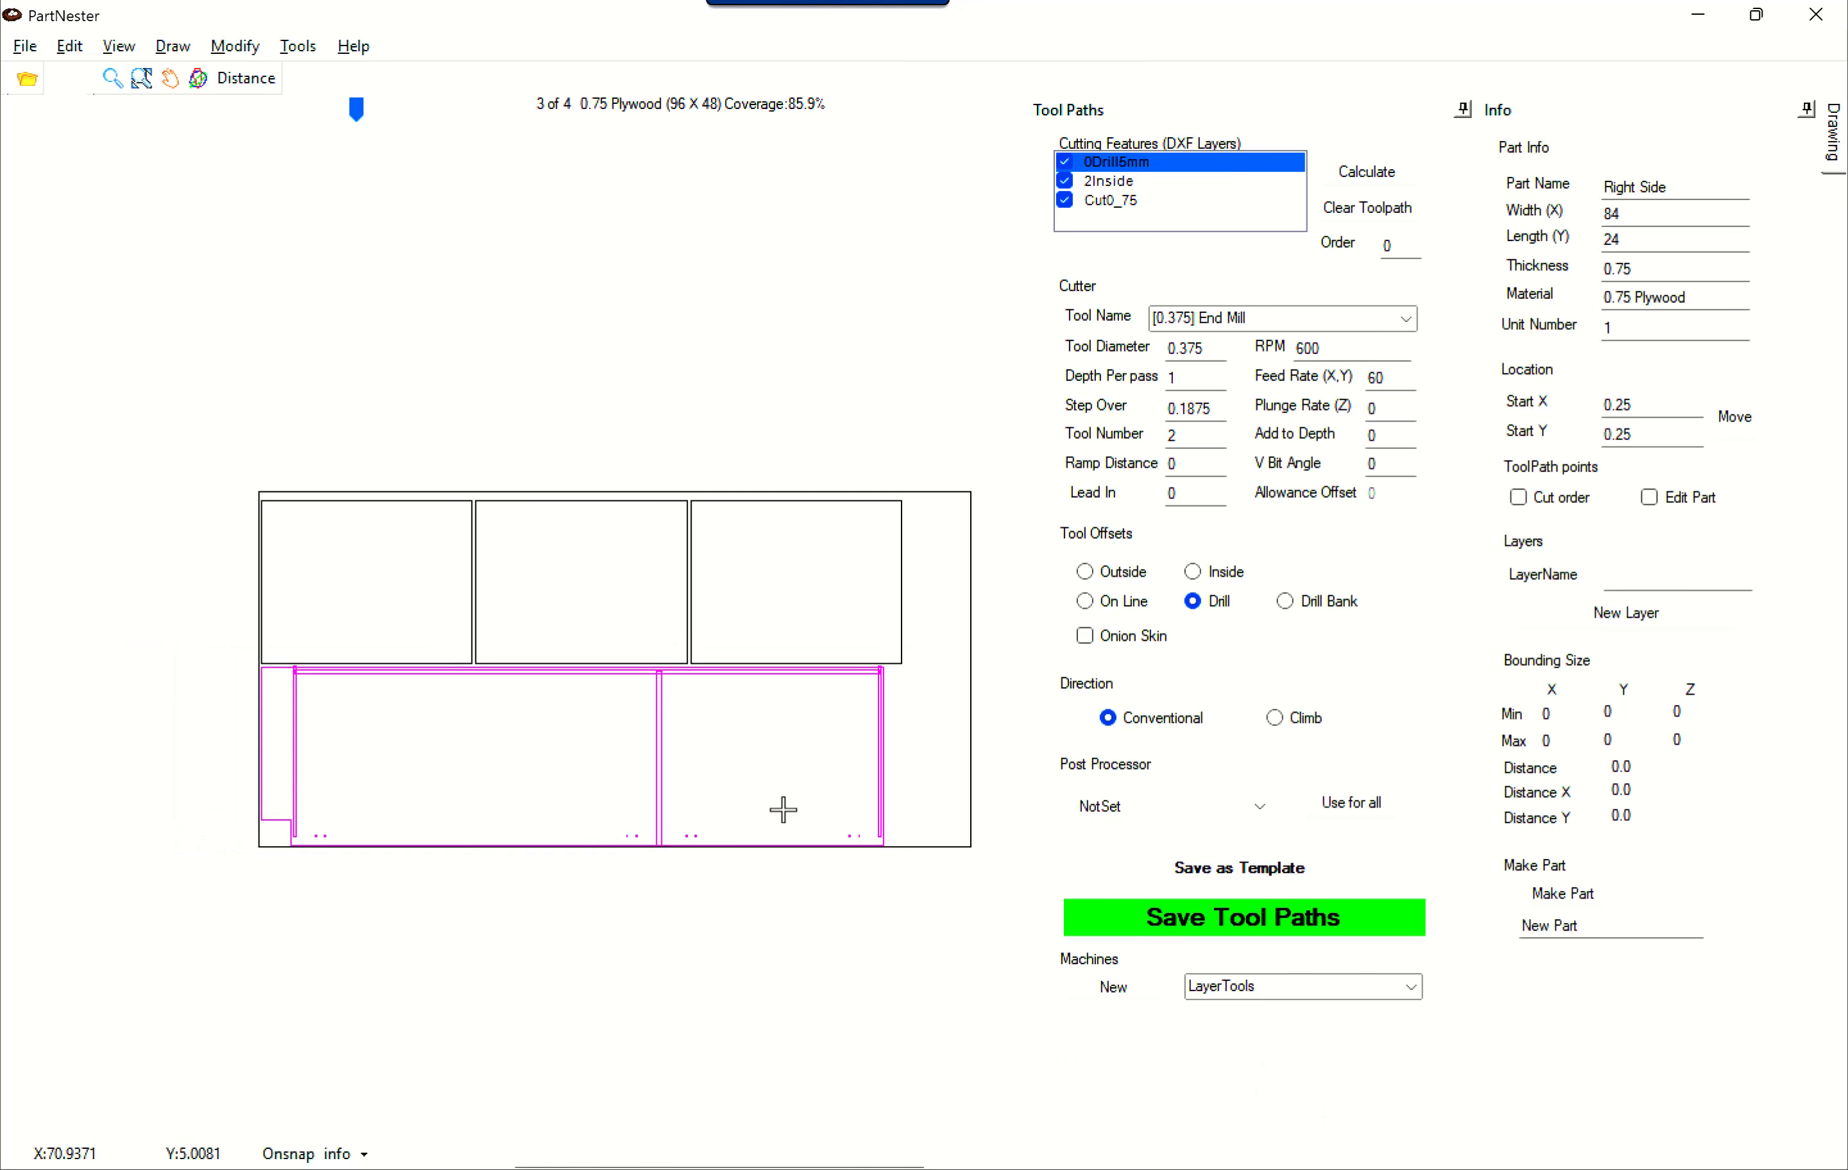